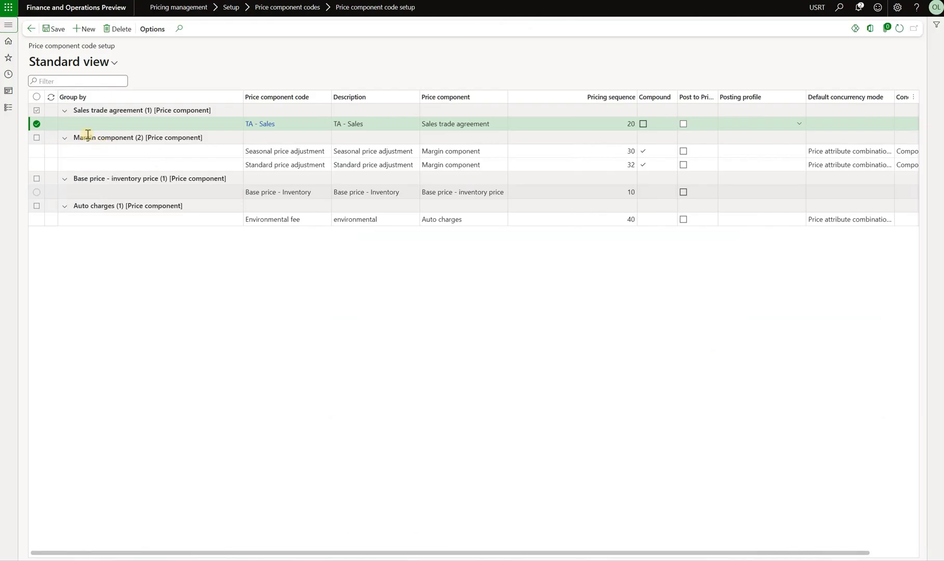
# Review the price attribute groups of the Standard price adjustment and Seasonal price adjustment codes, and the PM-Adj-Item sales line's unit price
pyautogui.click(8, 25)
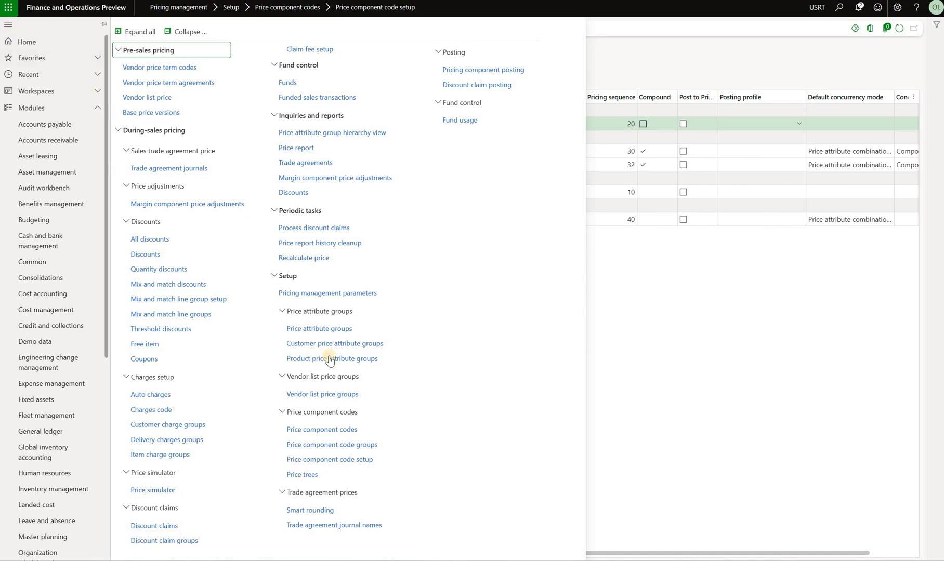
pyautogui.click(344, 436)
pyautogui.click(103, 286)
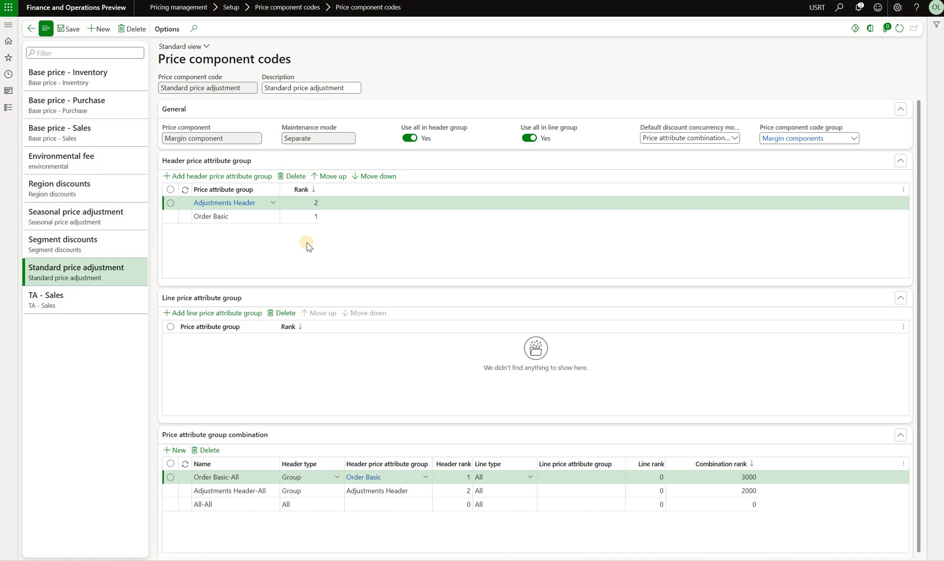
pyautogui.click(223, 216)
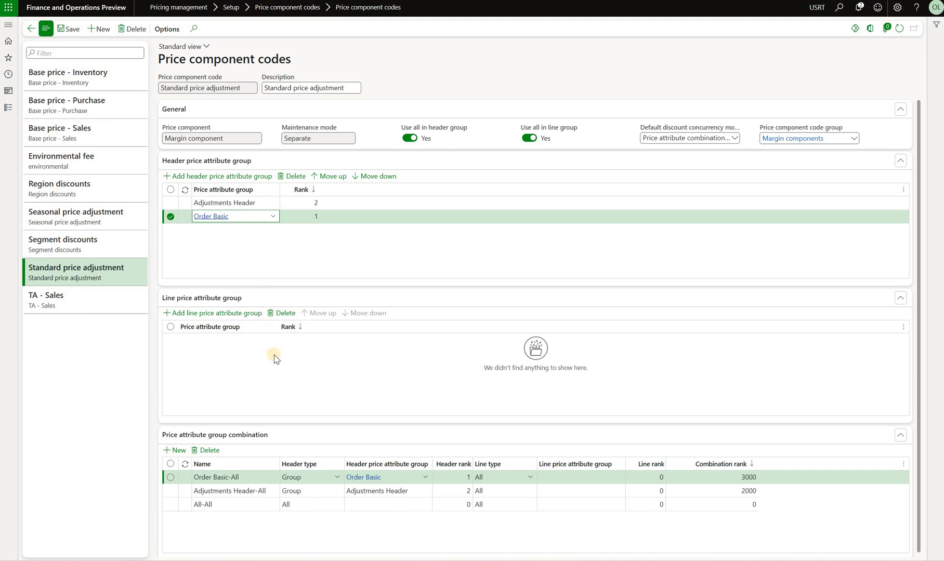
pyautogui.click(107, 215)
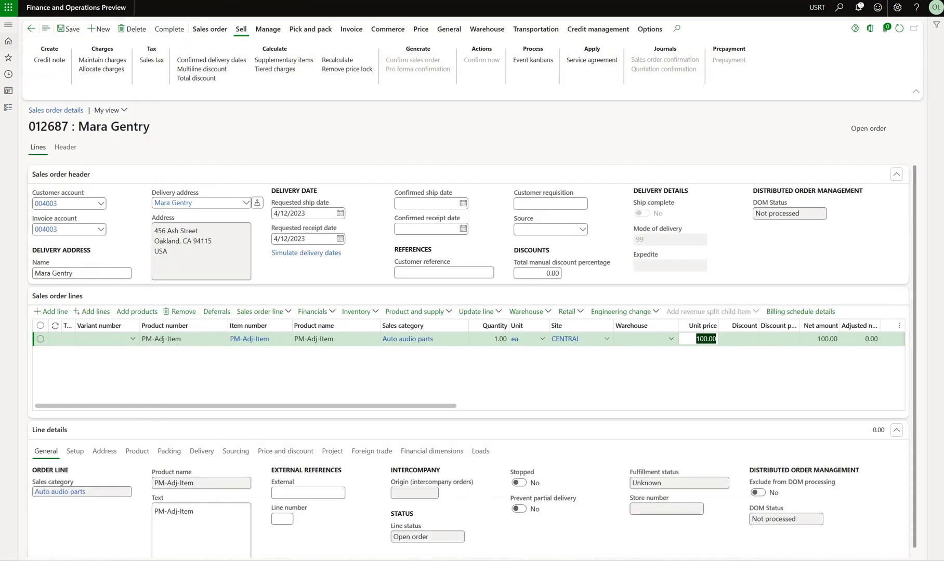
pyautogui.click(705, 339)
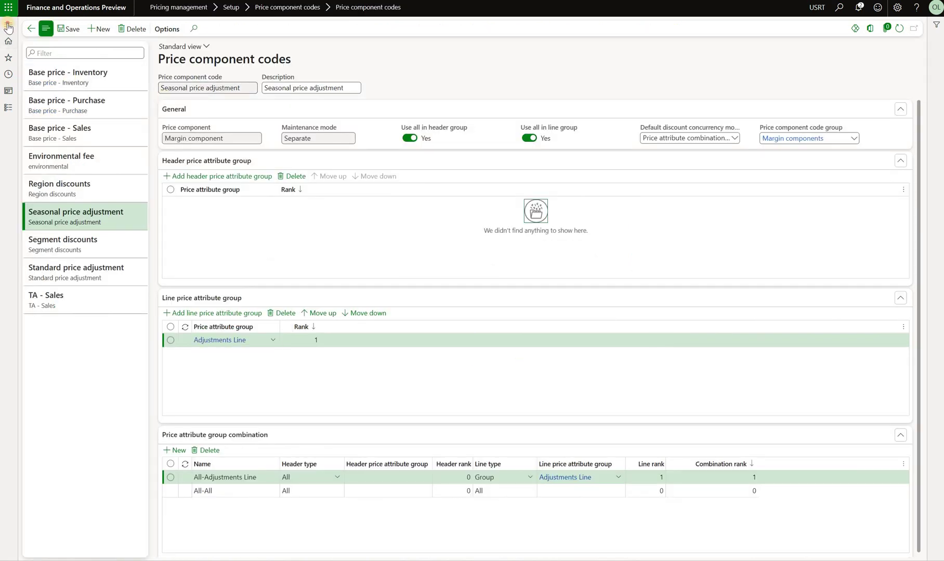
# Open the margin component price adjustments and examine USRT-000009, including the attributes in its Adjustments Header price attribute group
pyautogui.click(8, 25)
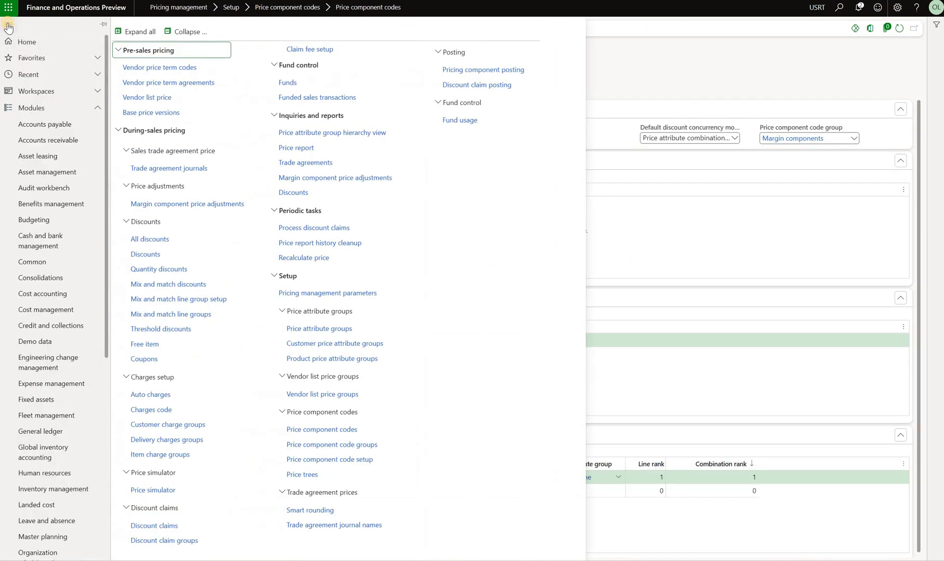
pyautogui.click(196, 206)
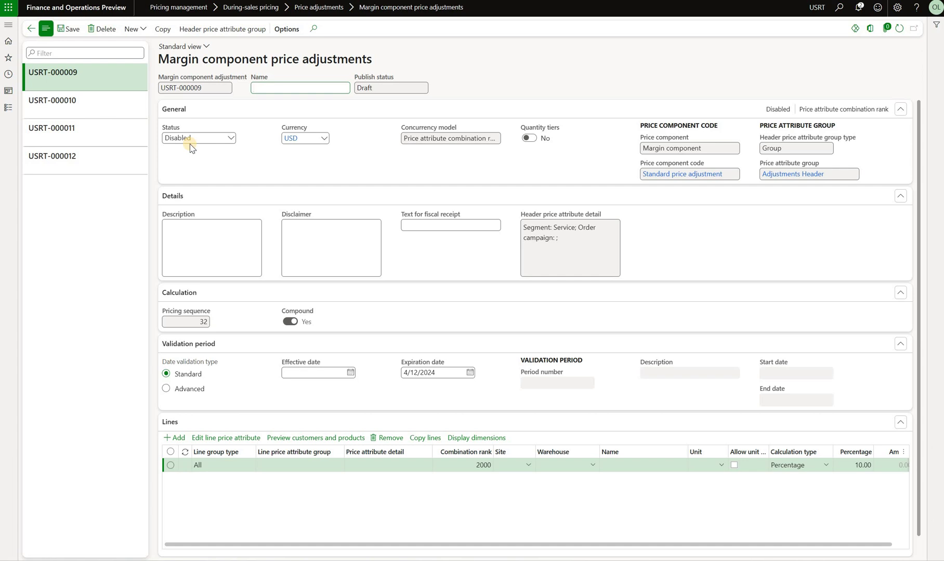
pyautogui.click(209, 144)
pyautogui.moveTo(809, 178)
pyautogui.click(798, 175)
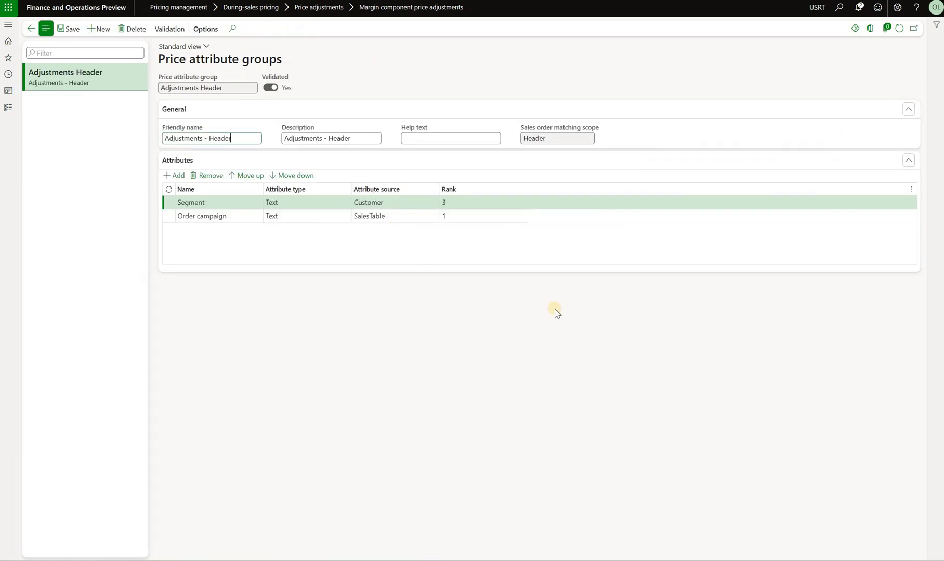
pyautogui.click(312, 218)
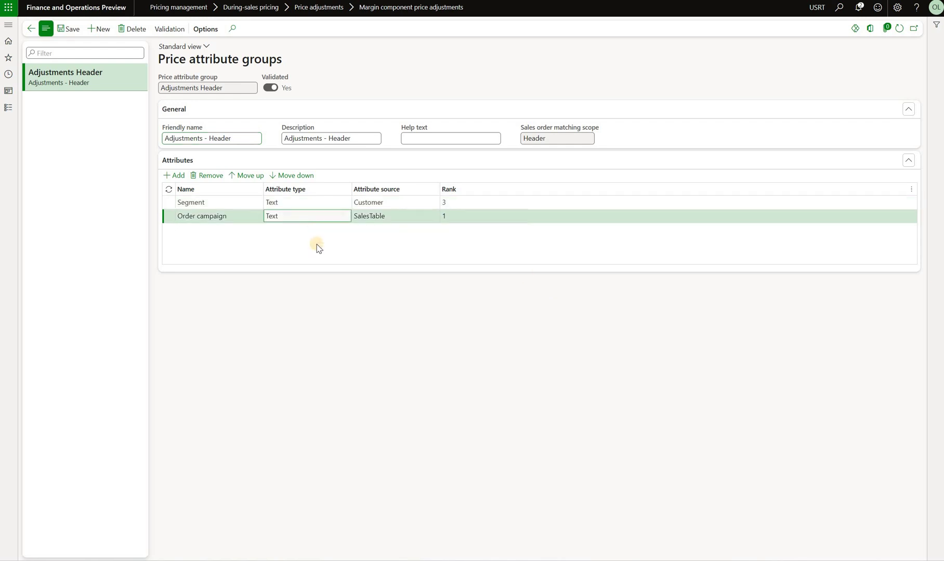
pyautogui.press('Escape')
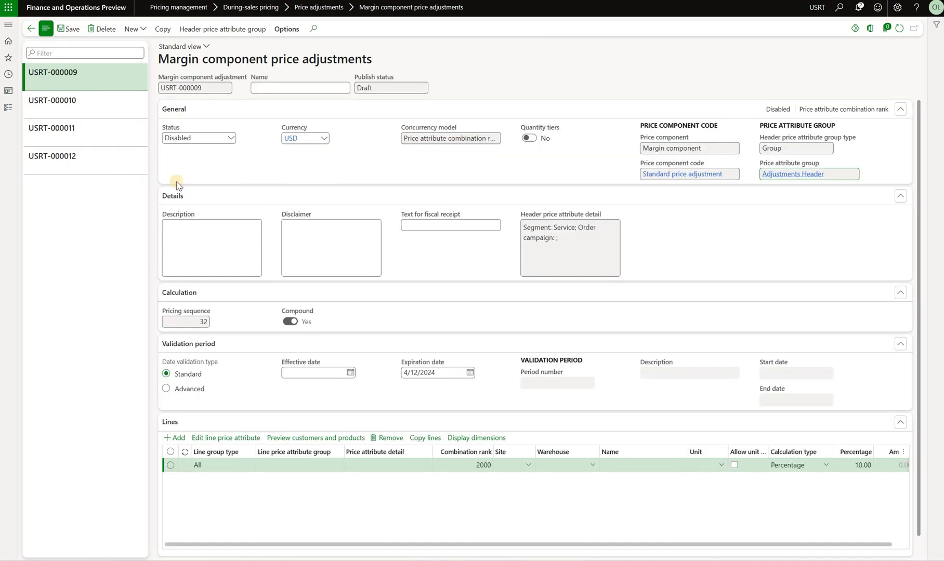
# Confirm the header price attributes of adjustment USRT-000009 and save it with the status Enabled
pyautogui.click(224, 29)
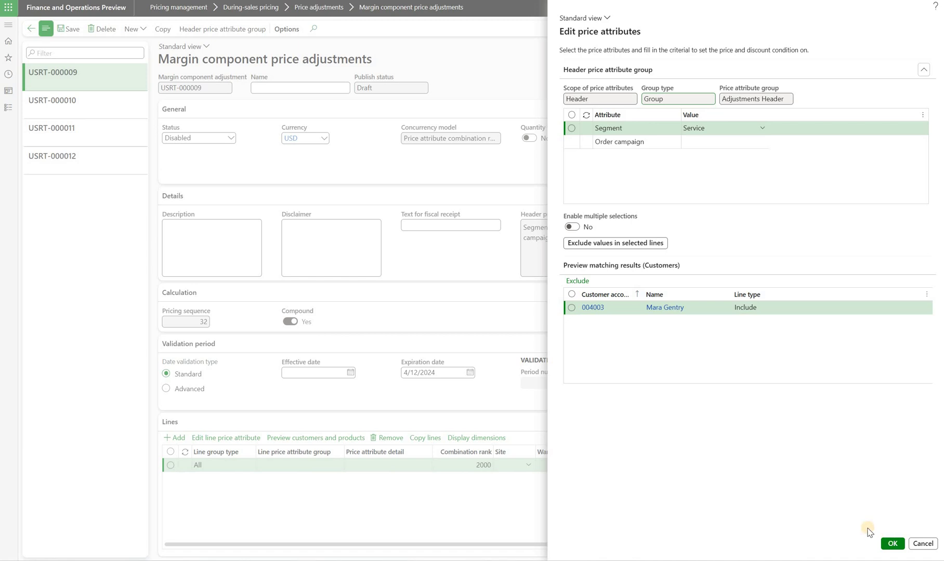
pyautogui.click(891, 543)
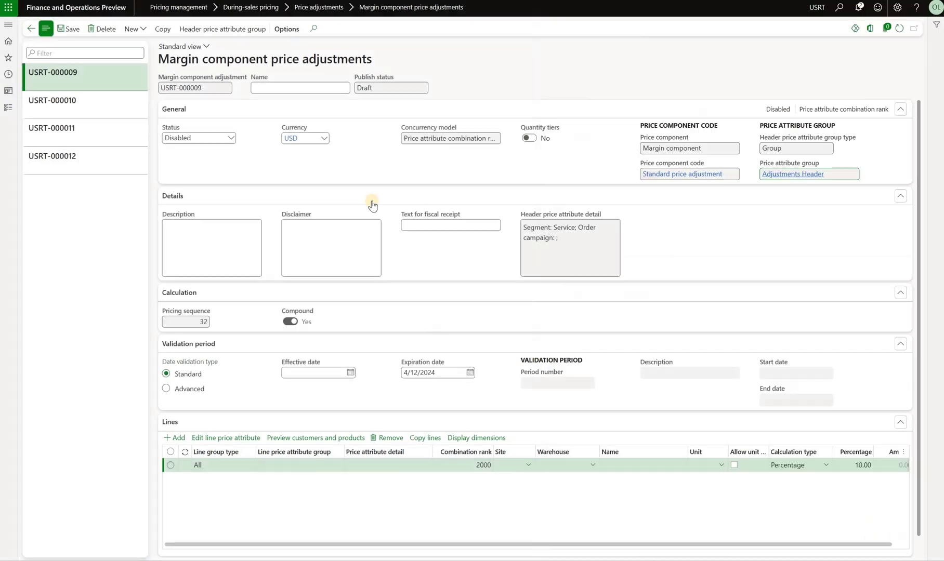
pyautogui.click(231, 137)
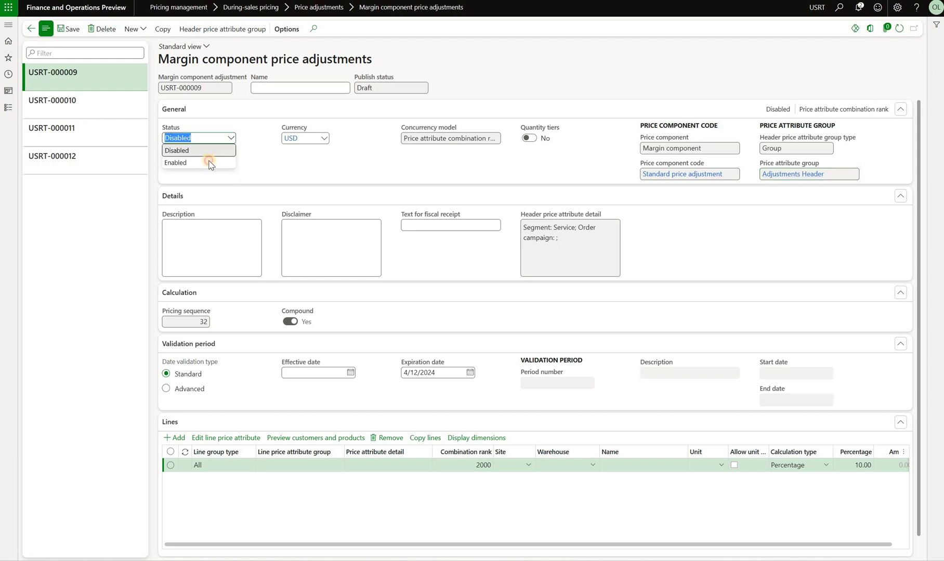
pyautogui.click(210, 162)
pyautogui.click(73, 29)
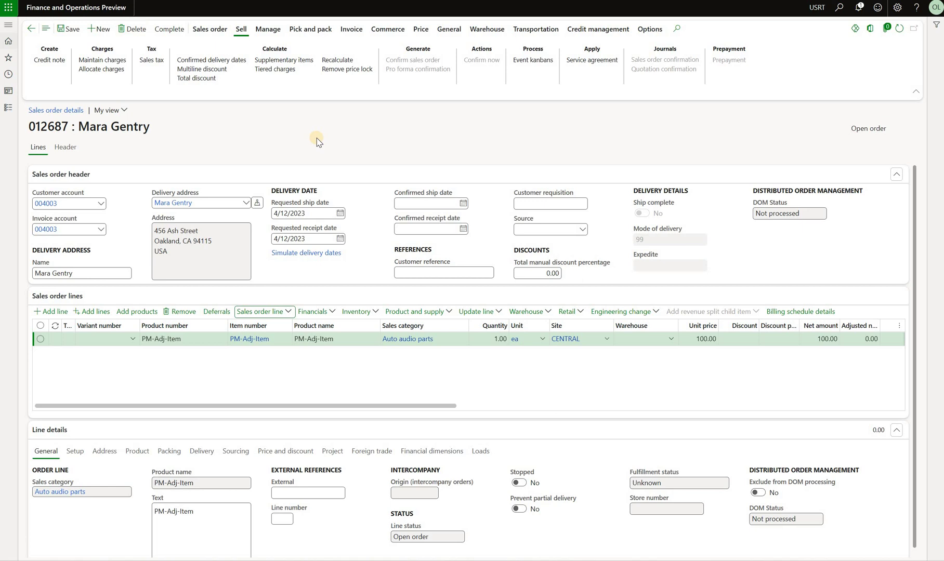
# Recalculate the sales order prices and view the price details of the PM-Adj-Item line
pyautogui.click(353, 69)
pyautogui.click(349, 60)
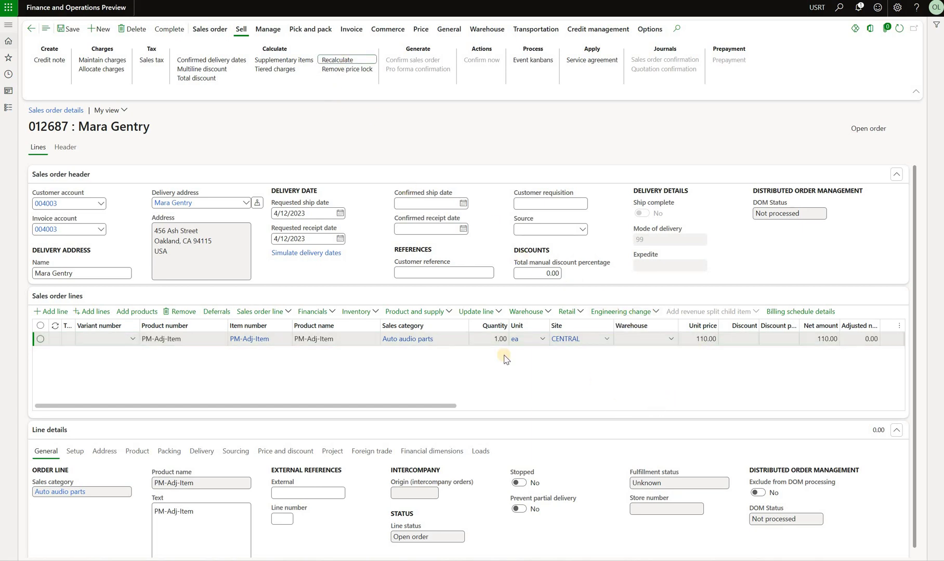
pyautogui.click(253, 316)
pyautogui.scroll(-2, 264, 261)
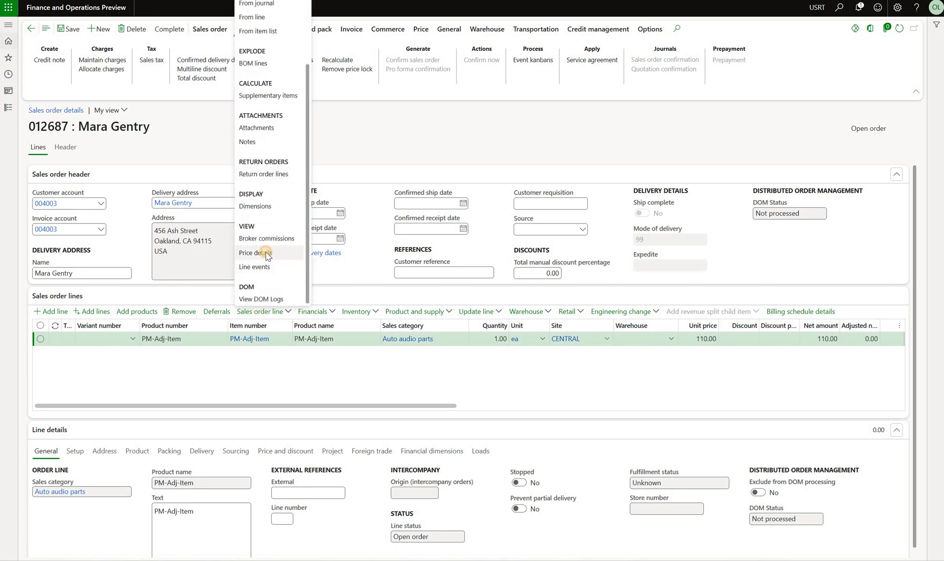
pyautogui.click(266, 256)
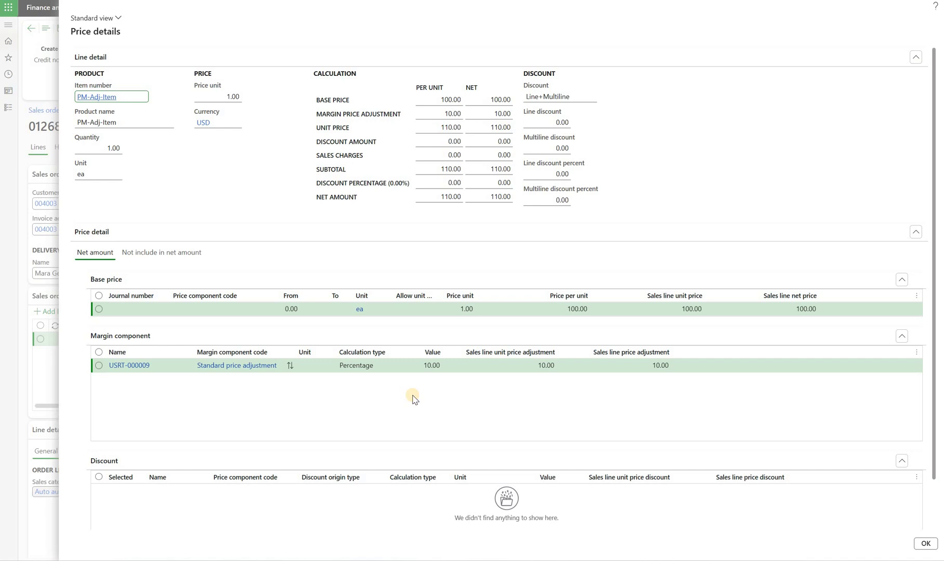
pyautogui.press('Escape')
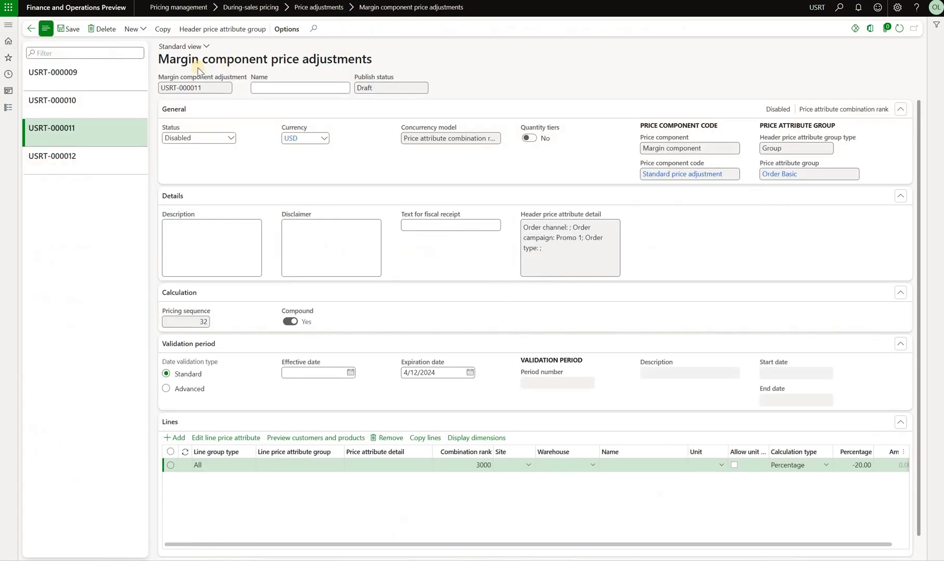
# Examine margin component price adjustment USRT-000010 and its header price attribute values
pyautogui.click(88, 102)
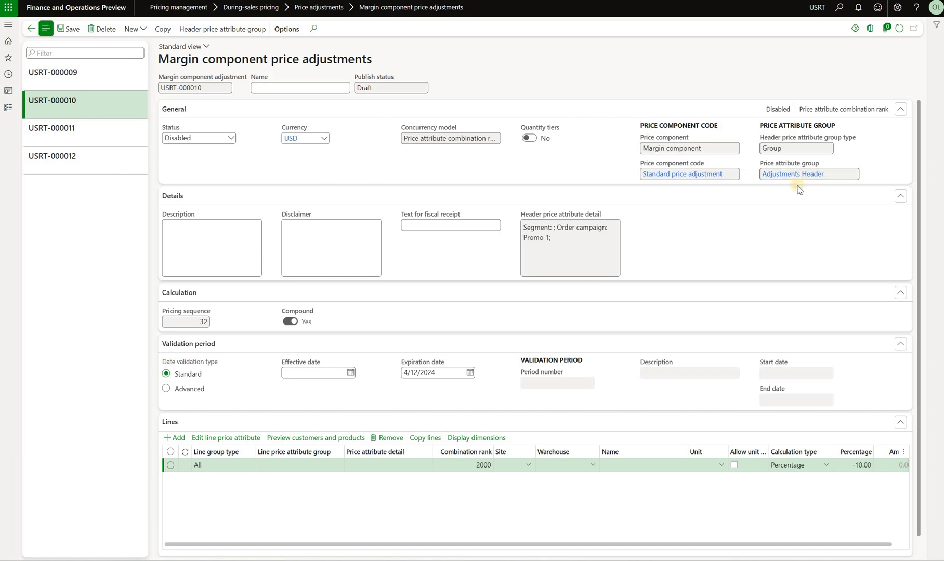
pyautogui.click(212, 30)
pyautogui.click(640, 145)
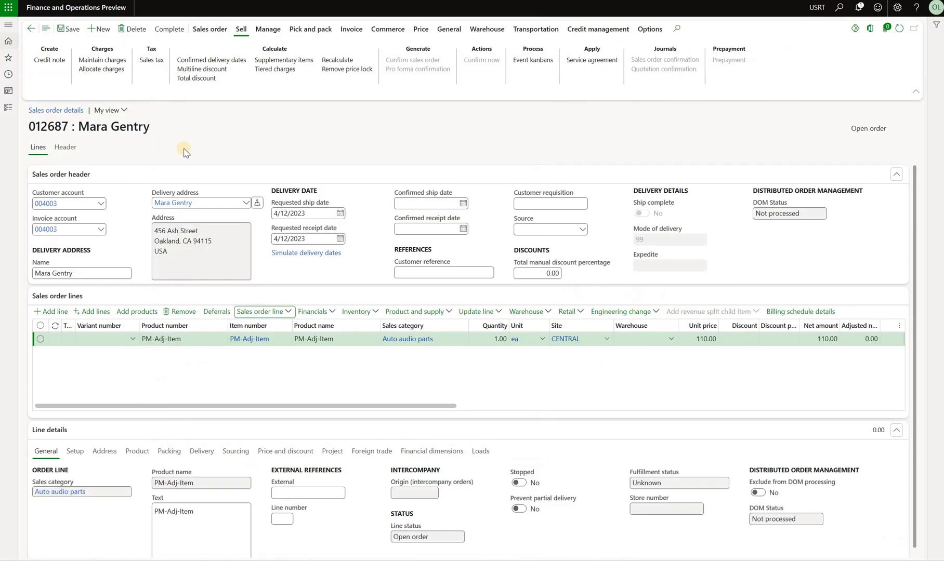
# Check the Order campaign value in the sales order's attributes
pyautogui.click(421, 29)
pyautogui.click(78, 61)
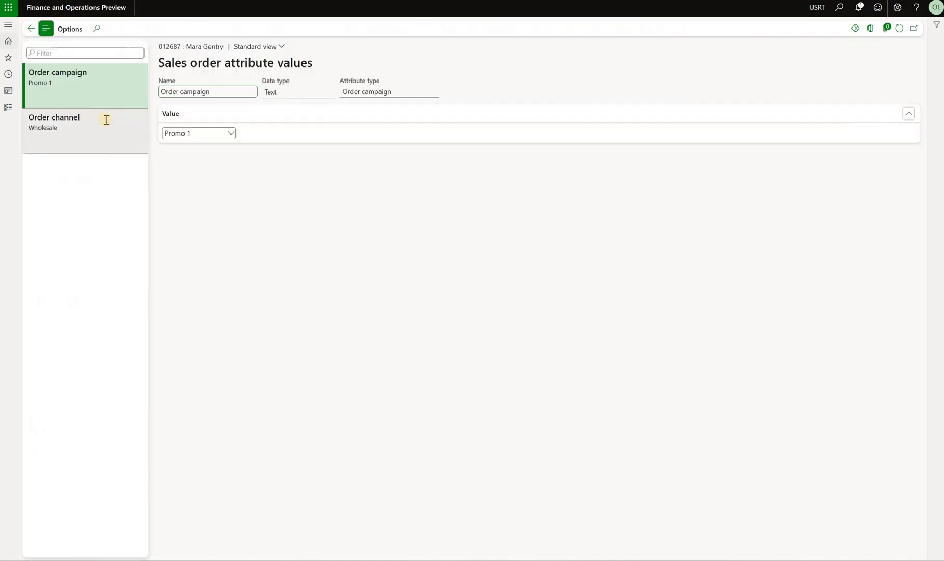
pyautogui.click(202, 136)
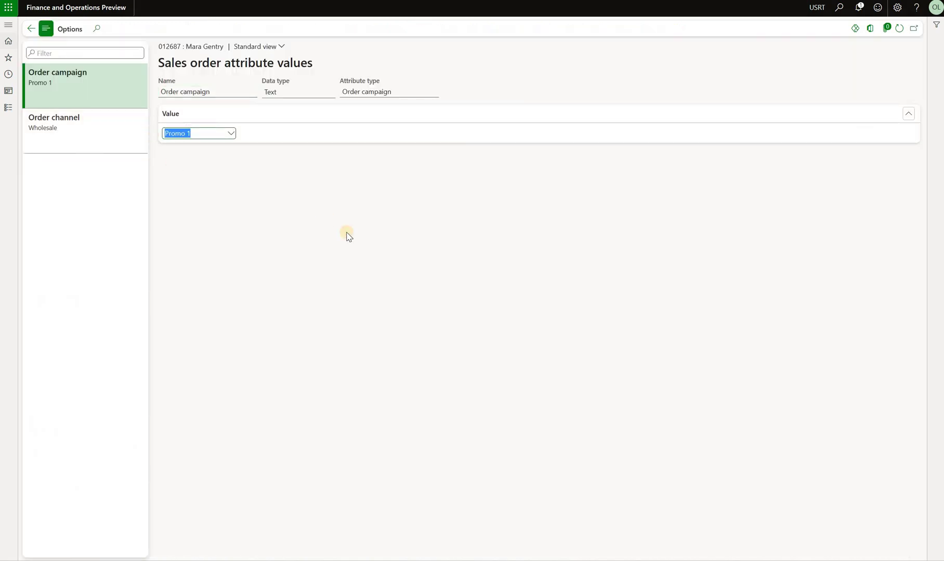
pyautogui.click(29, 30)
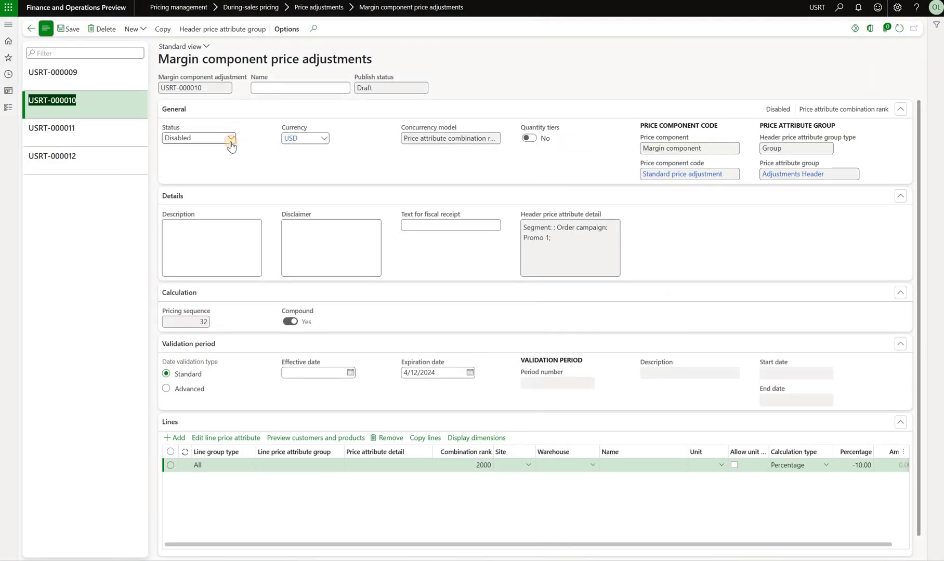
# Set the status of adjustment USRT-000010 to Enabled and return to the sales order's calculation commands
pyautogui.click(230, 137)
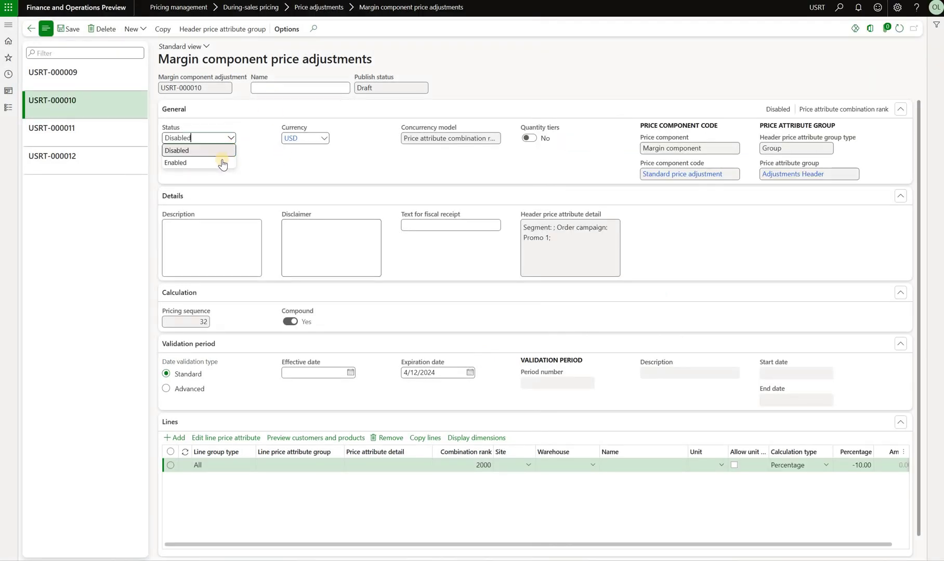
pyautogui.click(223, 162)
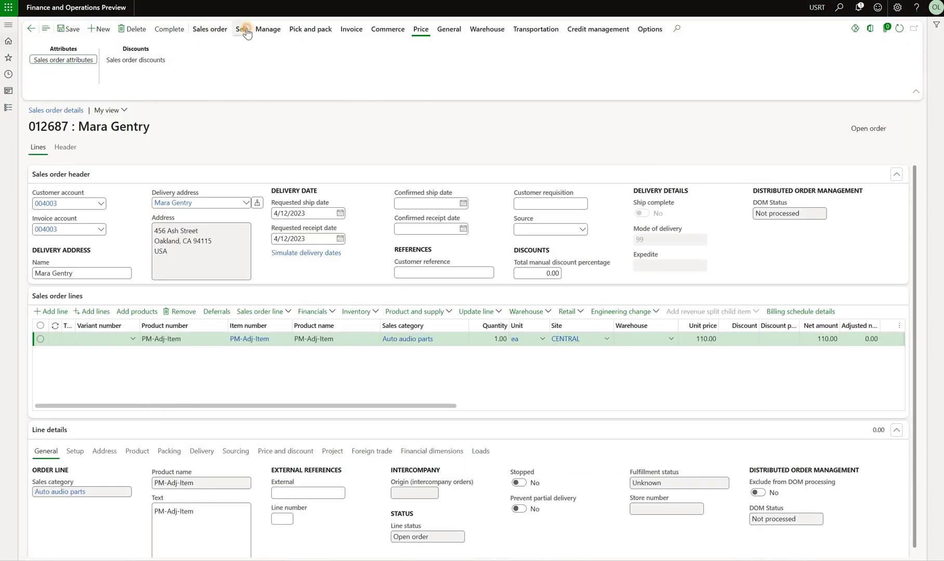
pyautogui.click(243, 29)
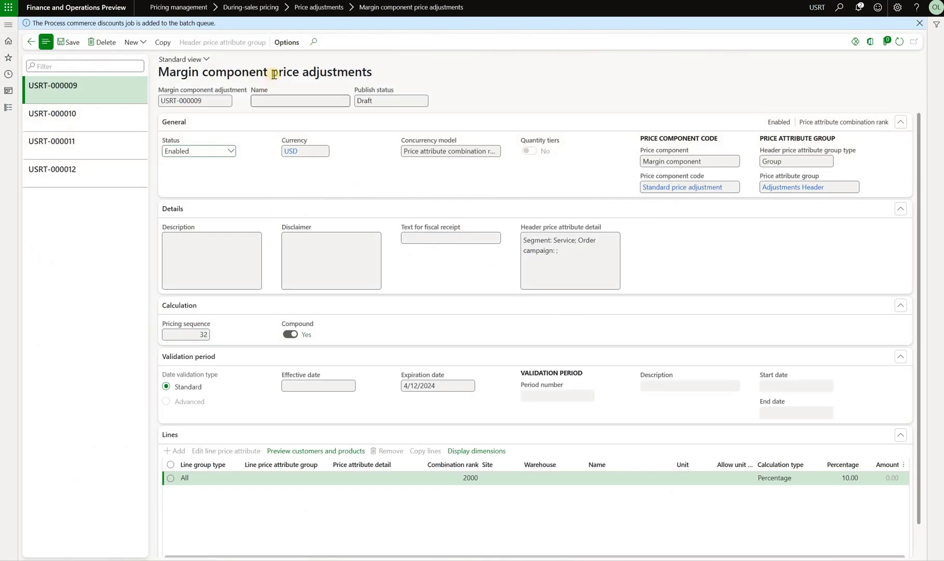
# In the Adjustments Header price attribute group, move the Order campaign attribute above Segment and save the group
pyautogui.click(794, 189)
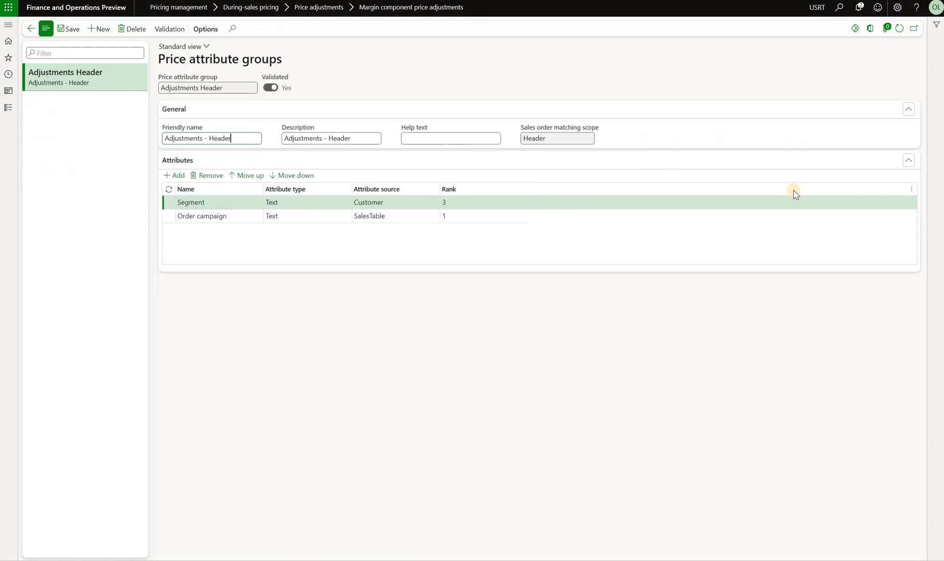
pyautogui.click(190, 202)
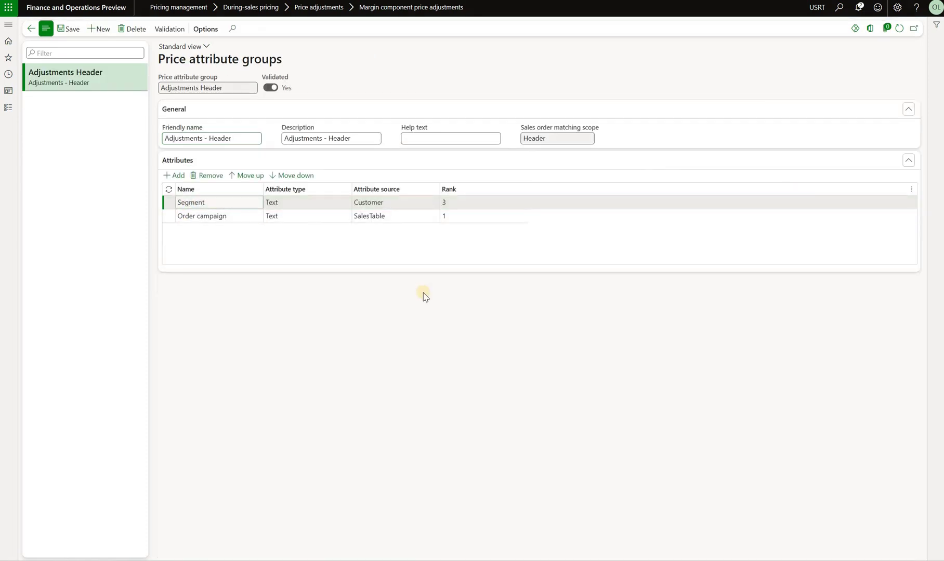
pyautogui.click(296, 215)
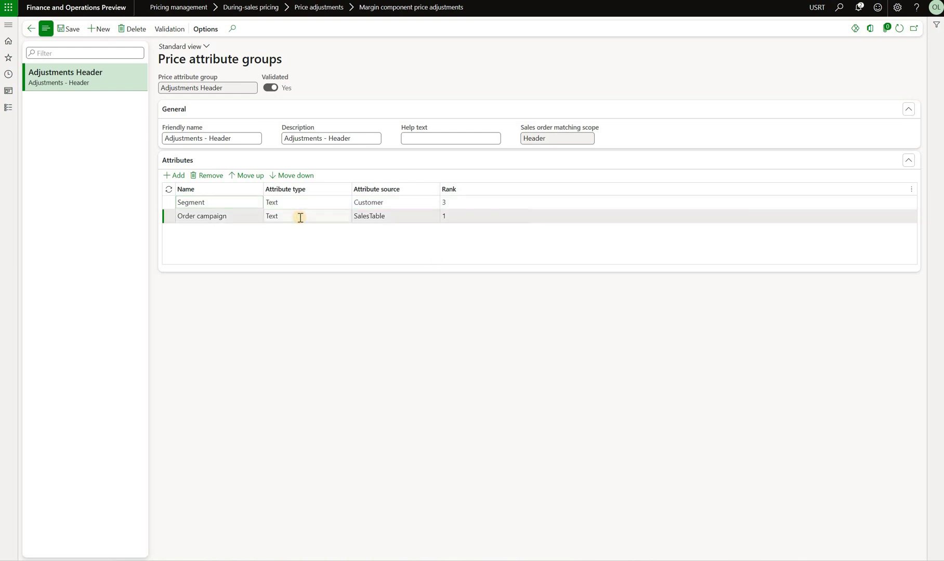
pyautogui.click(254, 177)
pyautogui.click(69, 30)
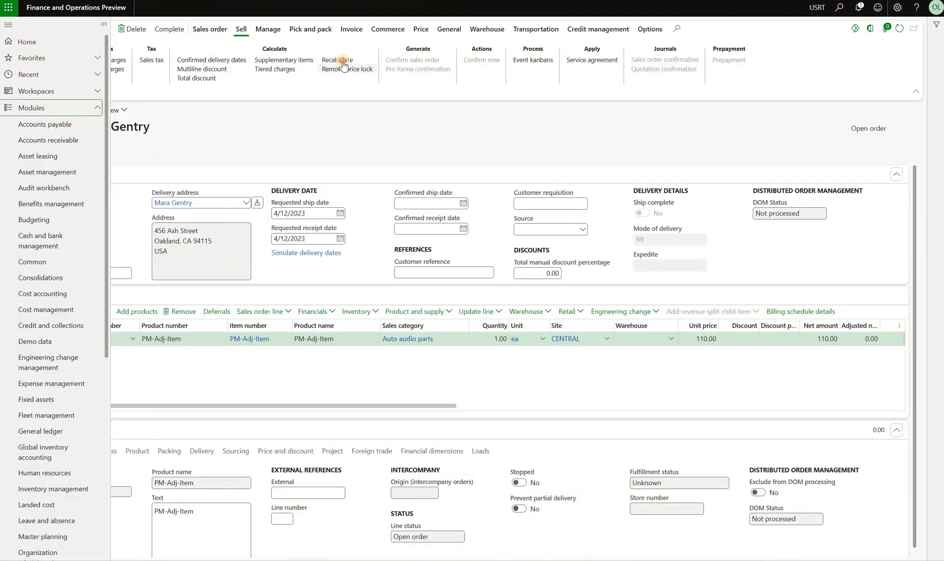
# Recalculate the sales order prices with the reordered attributes and review the attribute ranks in the Adjustments Header group
pyautogui.click(343, 62)
pyautogui.click(343, 62)
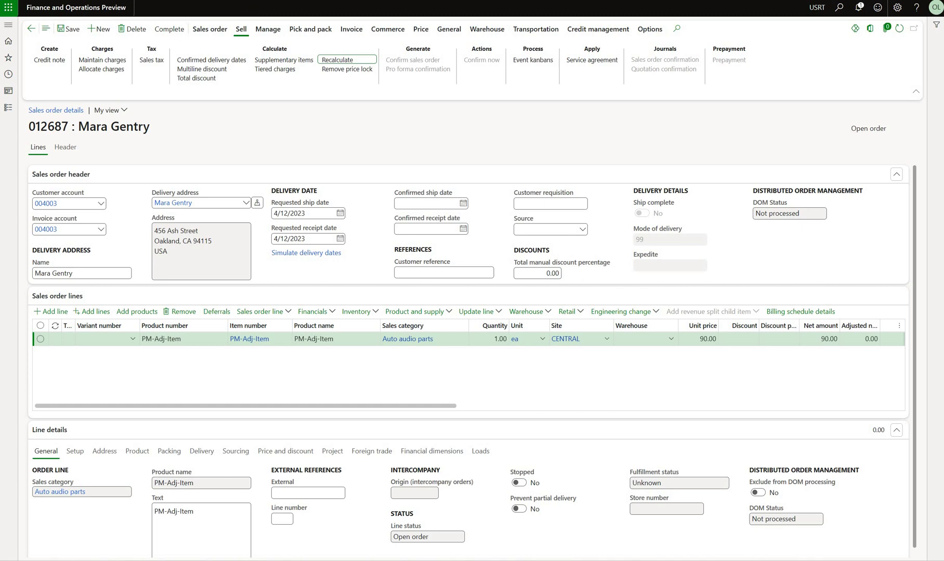
pyautogui.click(225, 219)
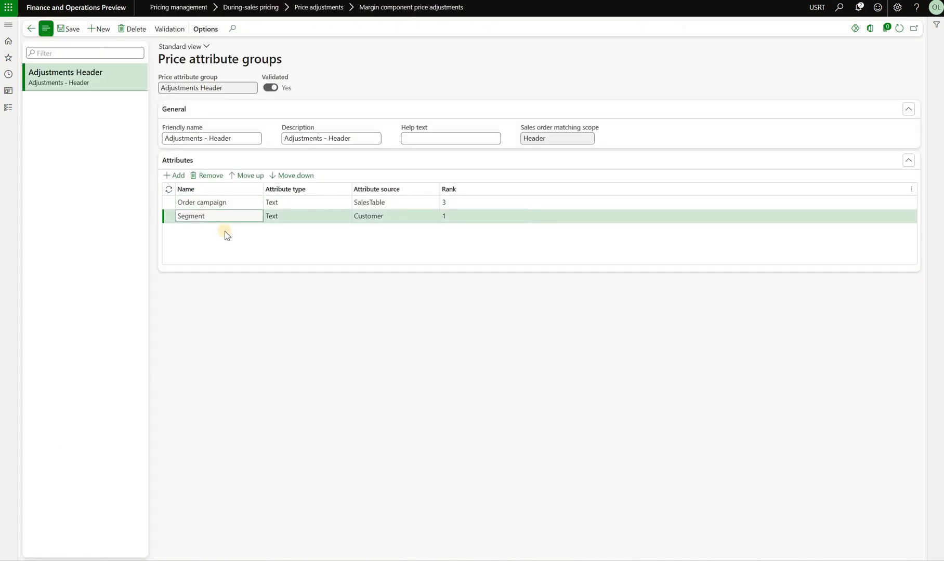
pyautogui.click(241, 201)
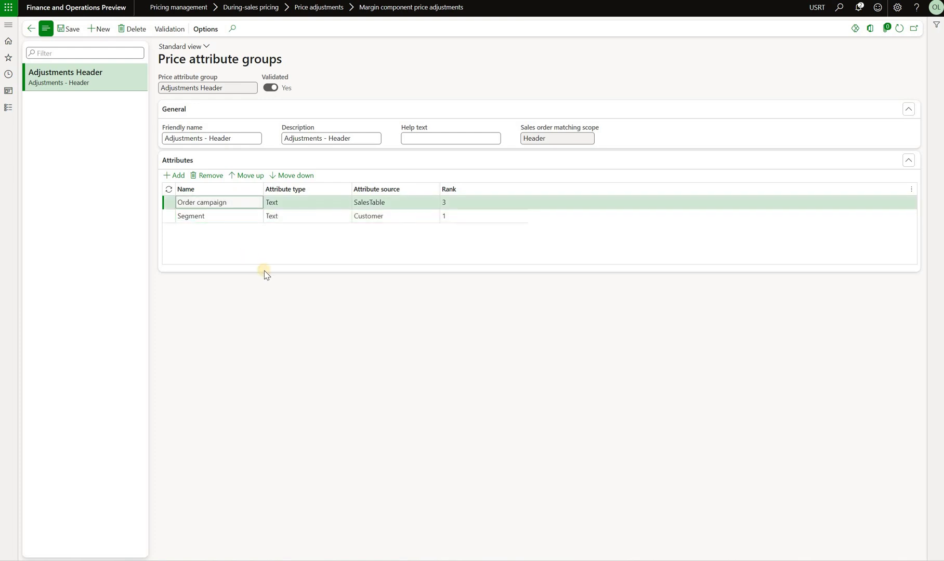
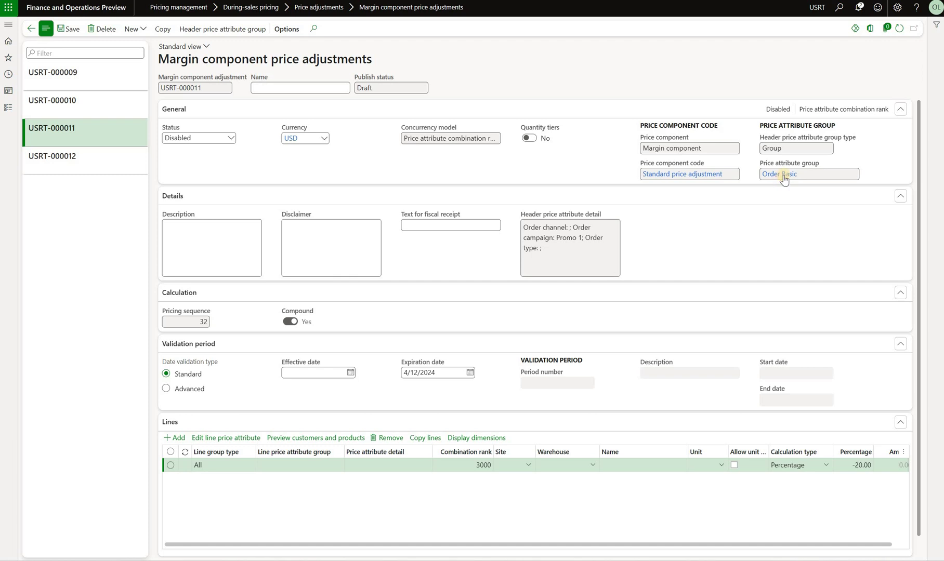
# Examine adjustment USRT-000011, checking its Order Basic price attribute group and its line percentage
pyautogui.moveTo(783, 177)
pyautogui.click(856, 466)
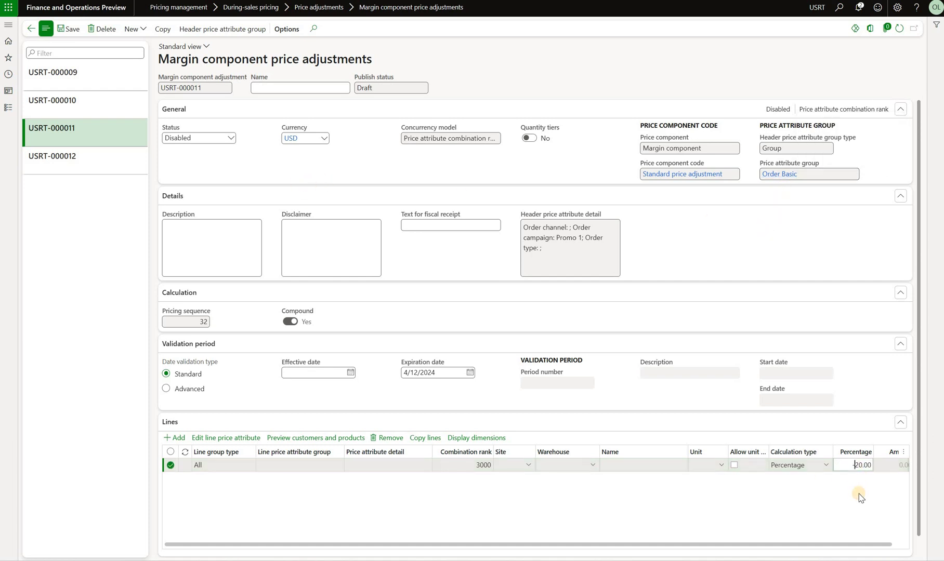
# Set the line percentage of adjustment USRT-000011 to -20.00 and its status to Enabled
pyautogui.write('-')
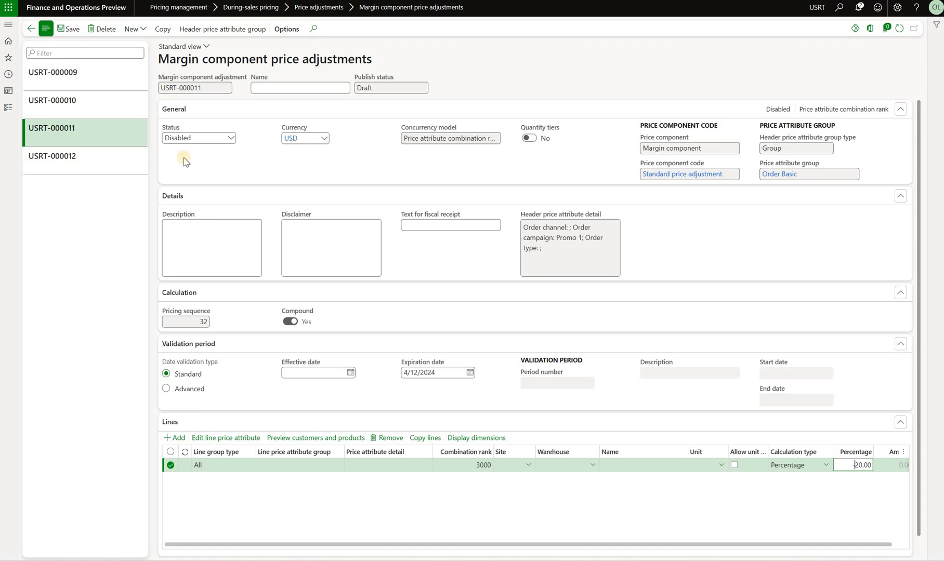
pyautogui.click(228, 138)
pyautogui.click(214, 163)
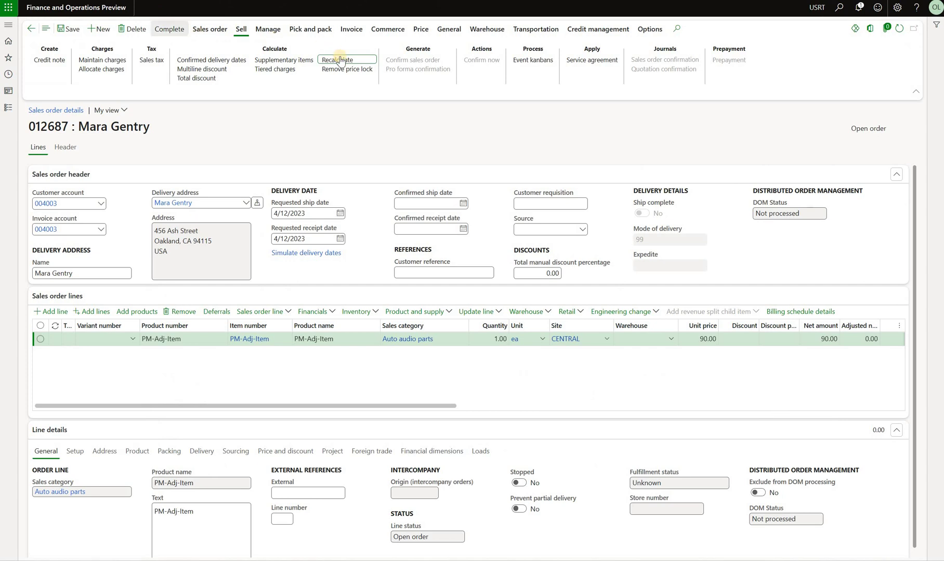
# Recalculate the sales order and review which margin component adjustment applies in the PM-Adj-Item line's price details
pyautogui.click(341, 60)
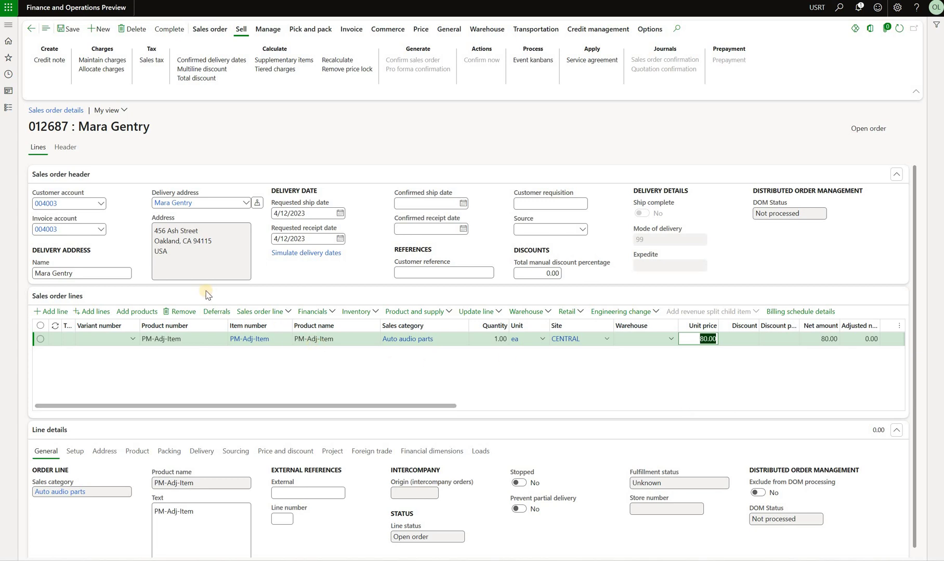
pyautogui.click(249, 312)
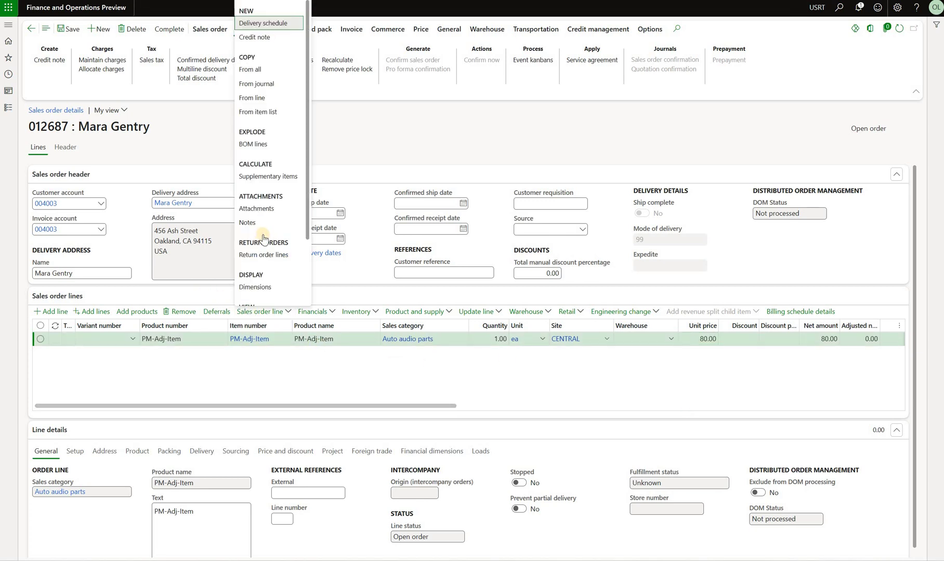
pyautogui.click(270, 255)
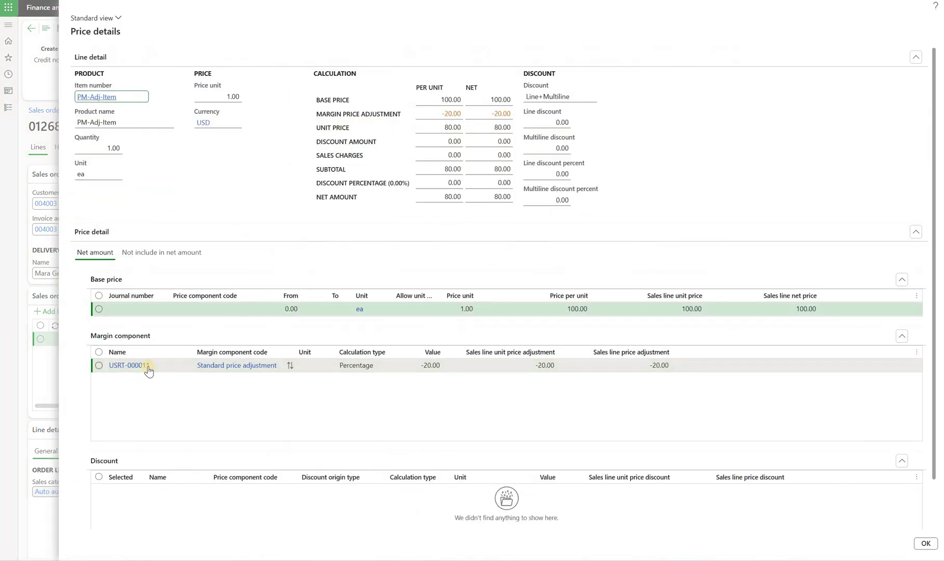
pyautogui.click(129, 366)
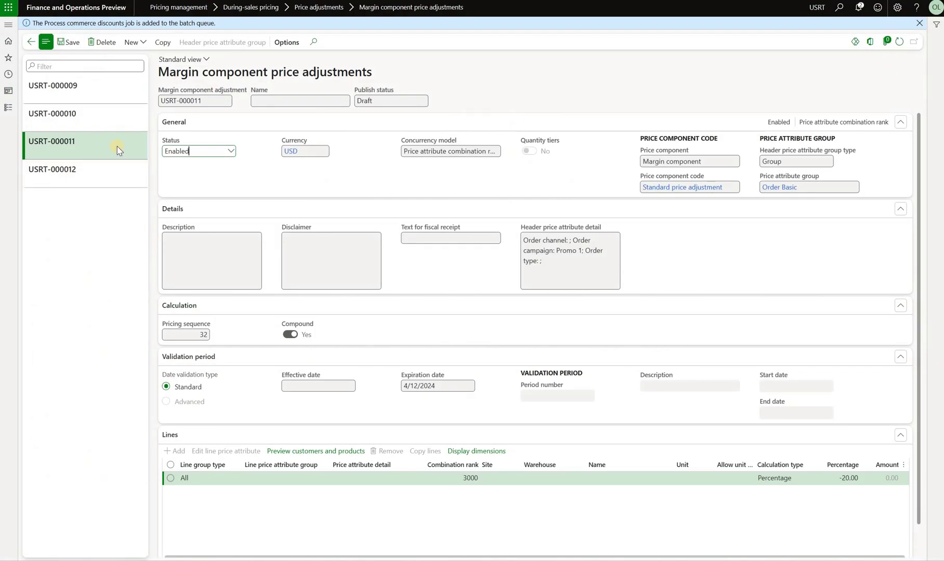
# From adjustment USRT-000010, open the Standard price adjustment component code and compare the combination ranks of Order Basic-All and Adjustments Header-All
pyautogui.click(118, 122)
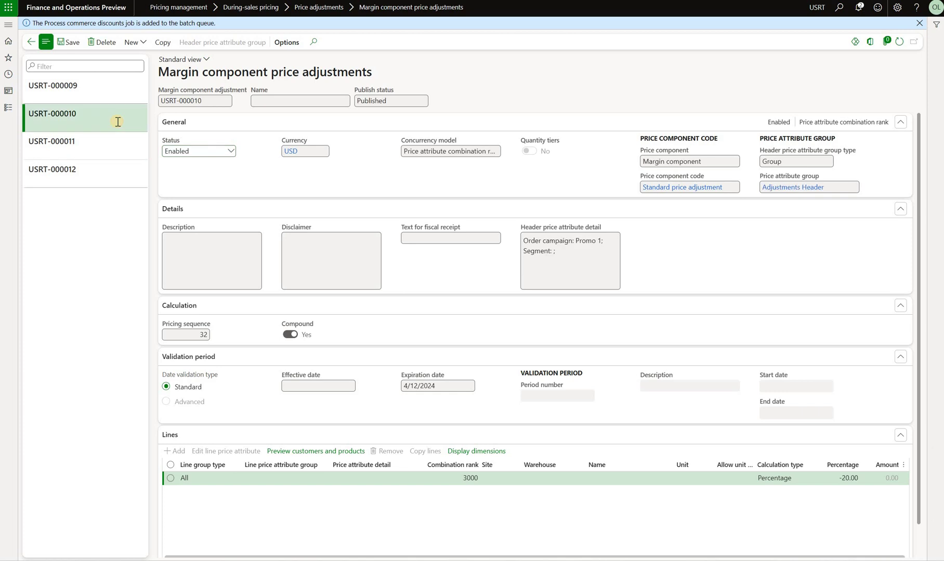
pyautogui.click(670, 190)
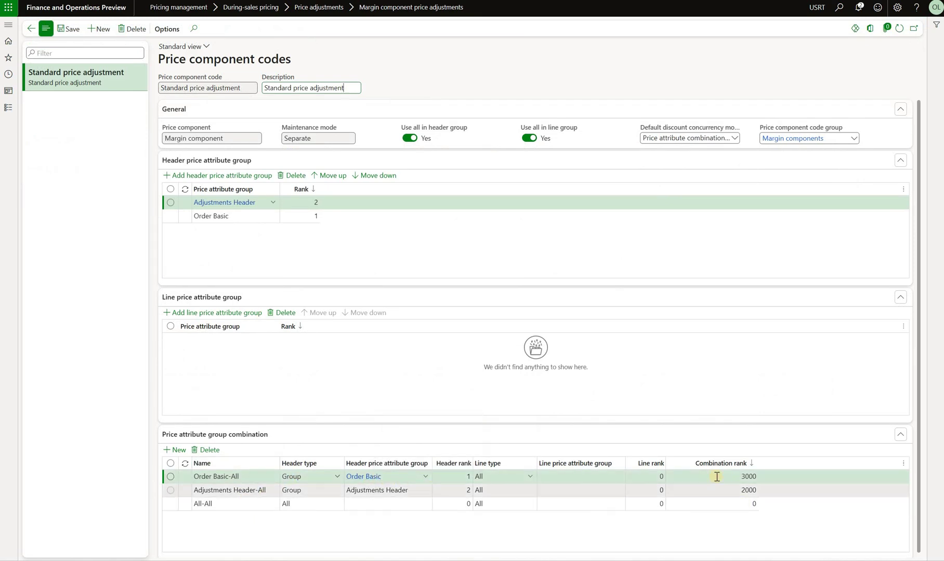
pyautogui.click(760, 478)
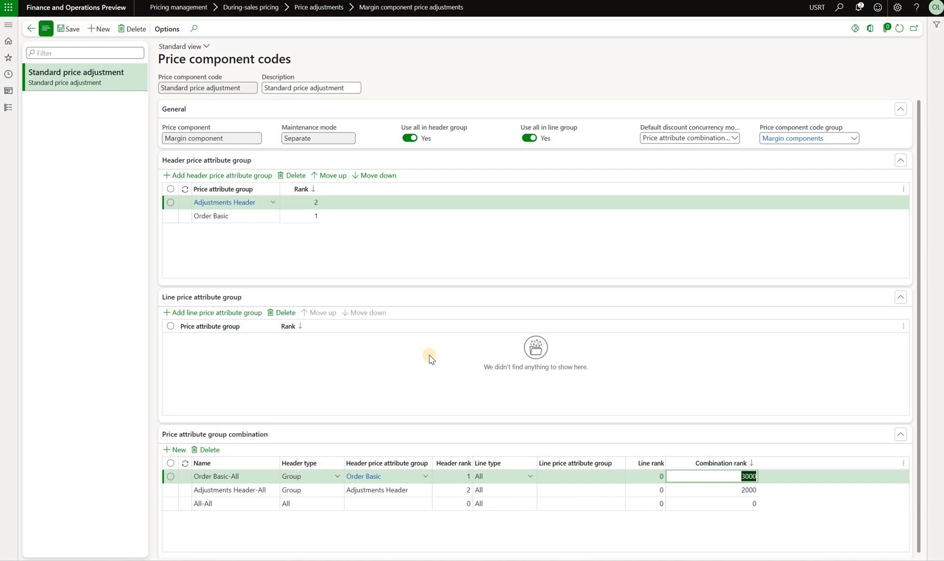
pyautogui.click(398, 489)
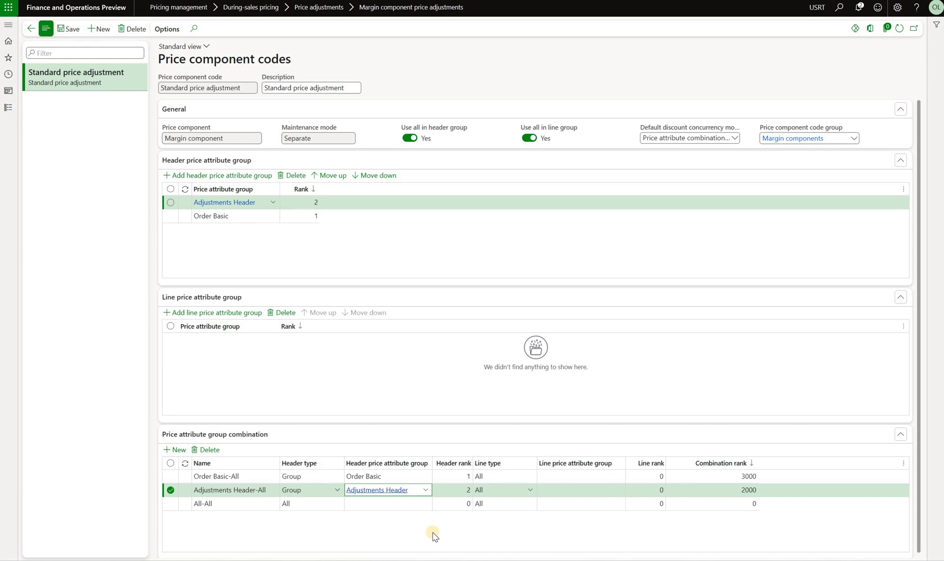
# Set the Order Basic-All combination rank to 1000, refresh the combinations, and recheck the sales order line's unit price
pyautogui.click(720, 477)
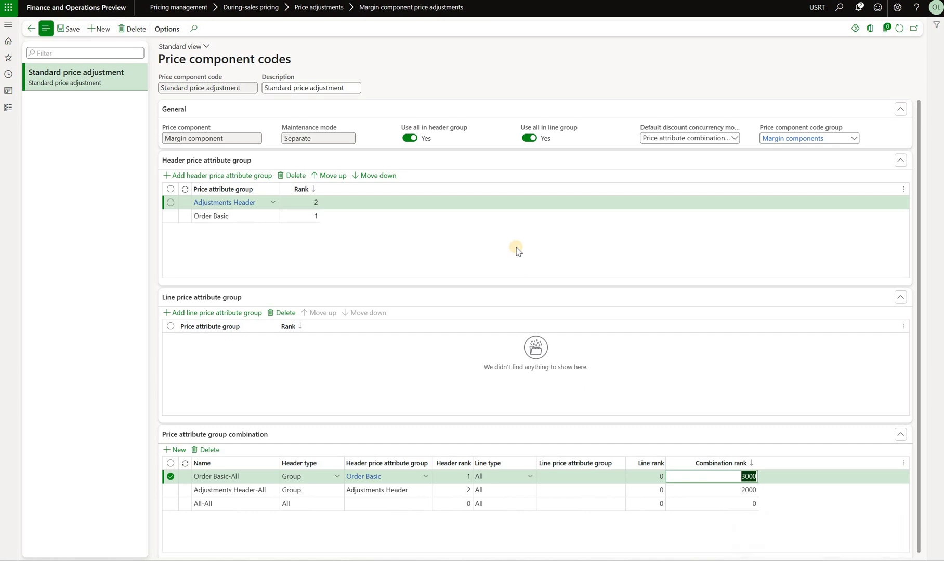
pyautogui.write('1000')
pyautogui.click(899, 28)
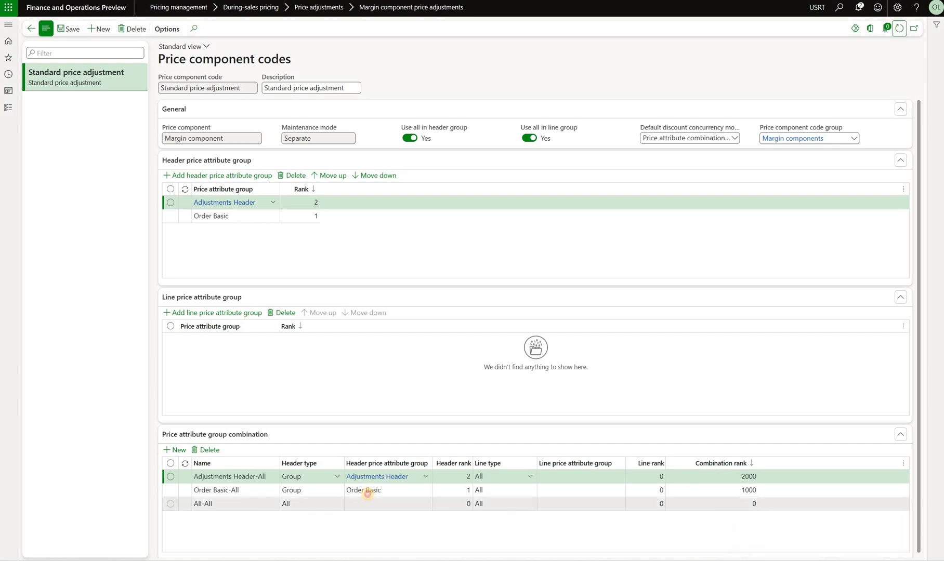
pyautogui.click(368, 493)
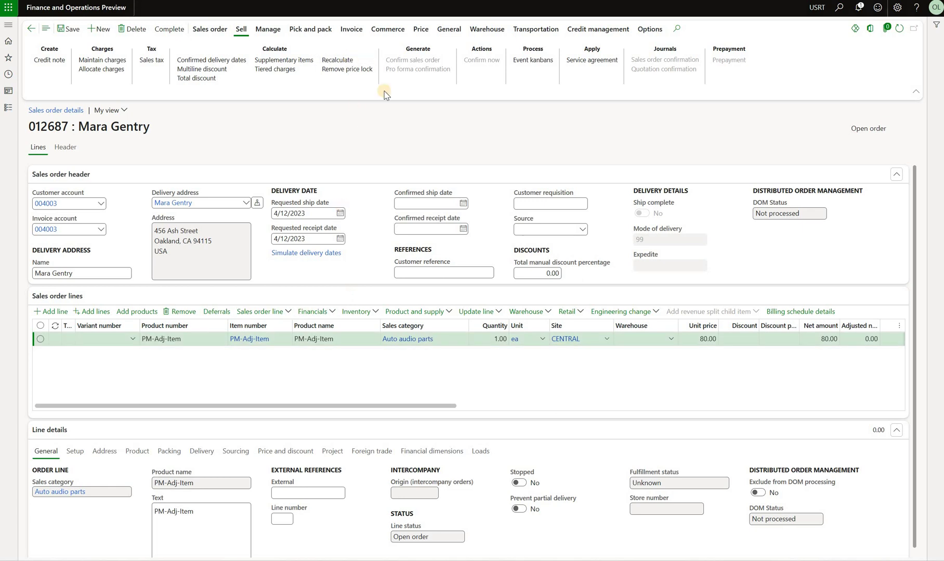
pyautogui.click(703, 339)
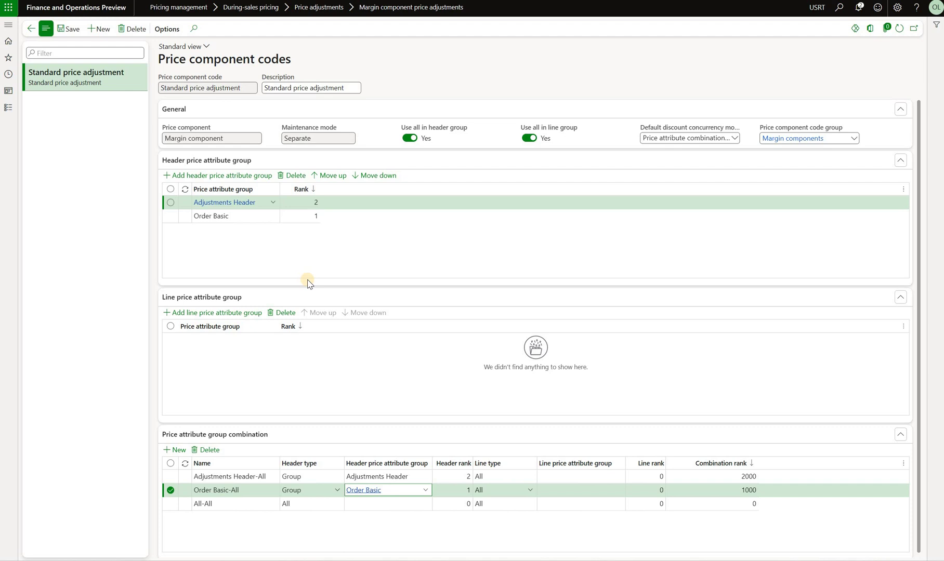
# Examine adjustment USRT-000012, checking its Seasonal price adjustment component code and the attributes of its Adjustments Line price attribute group
pyautogui.click(179, 7)
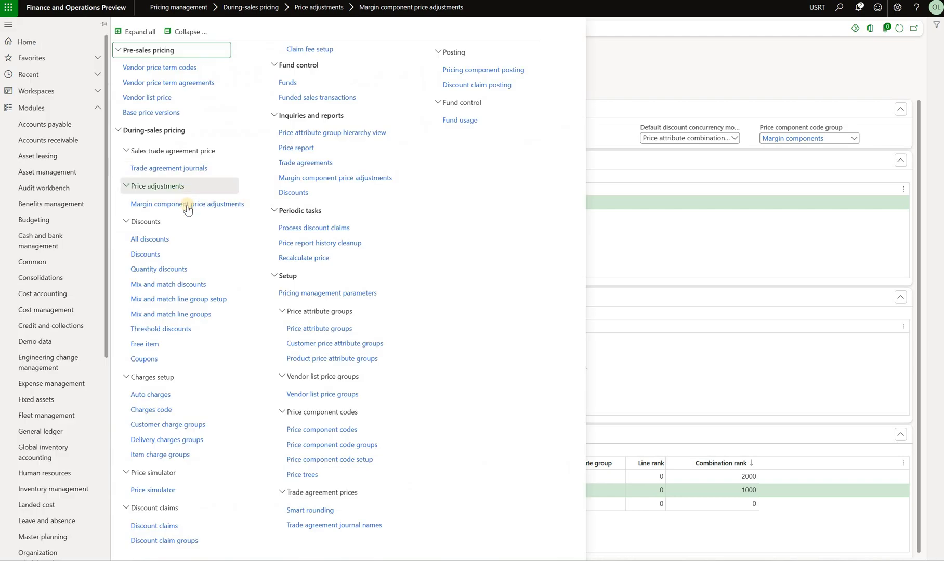
pyautogui.click(186, 206)
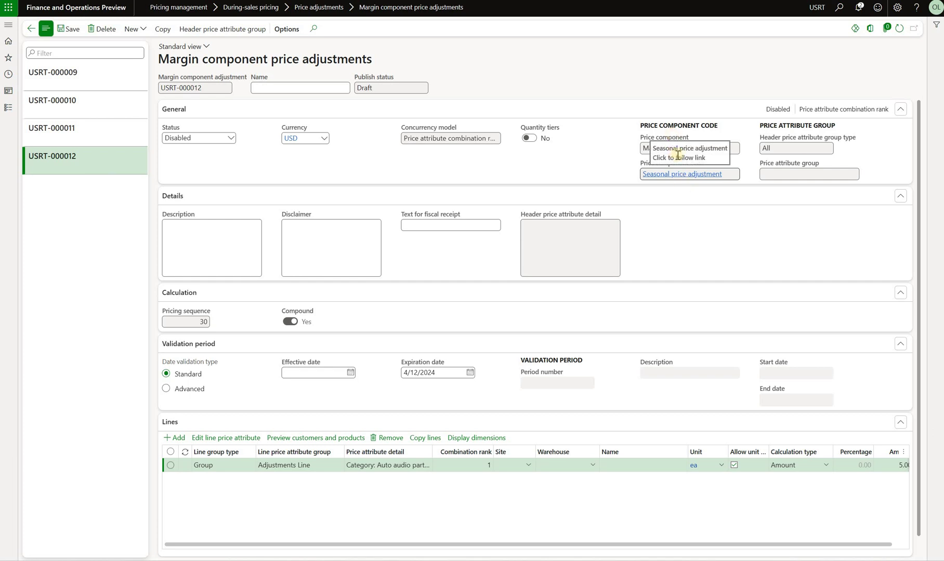
pyautogui.click(688, 177)
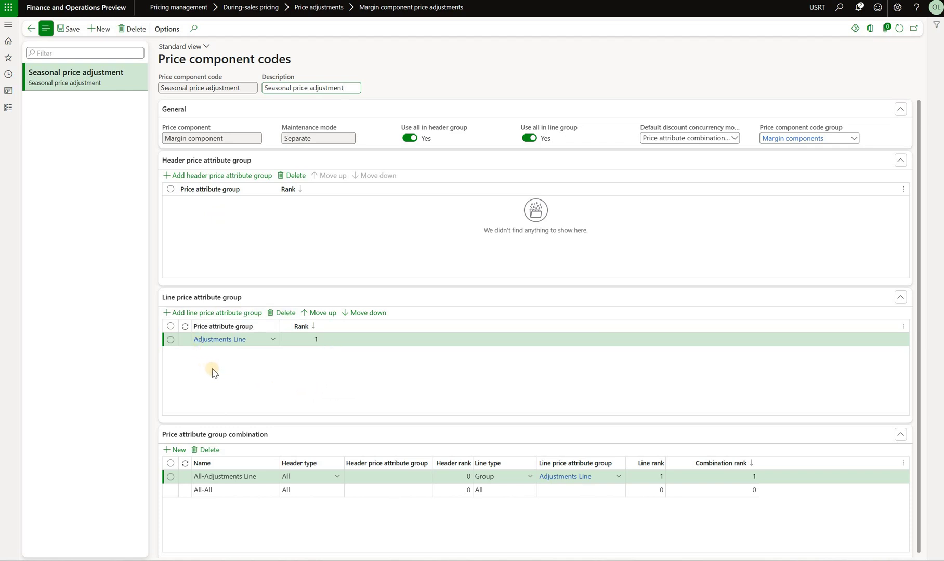
pyautogui.click(231, 344)
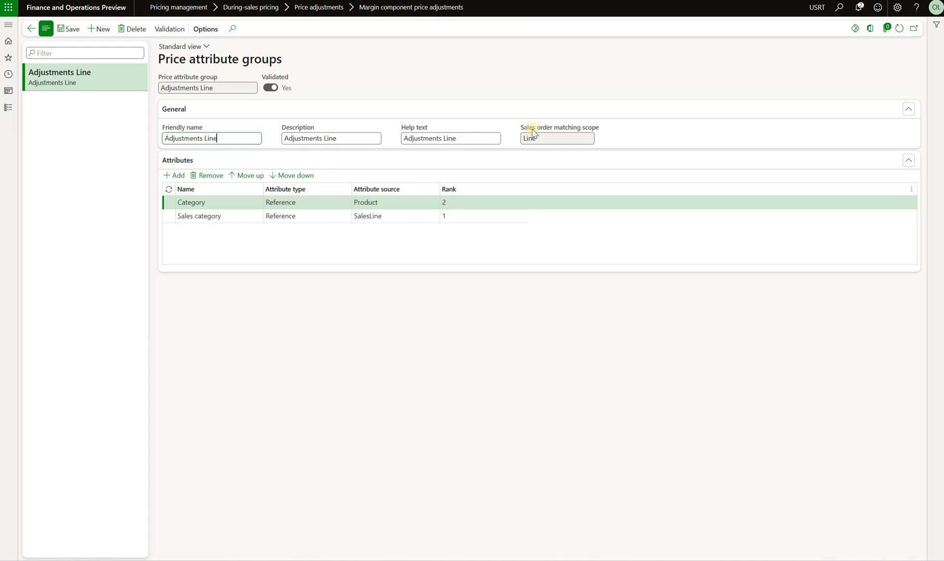
pyautogui.press('Escape')
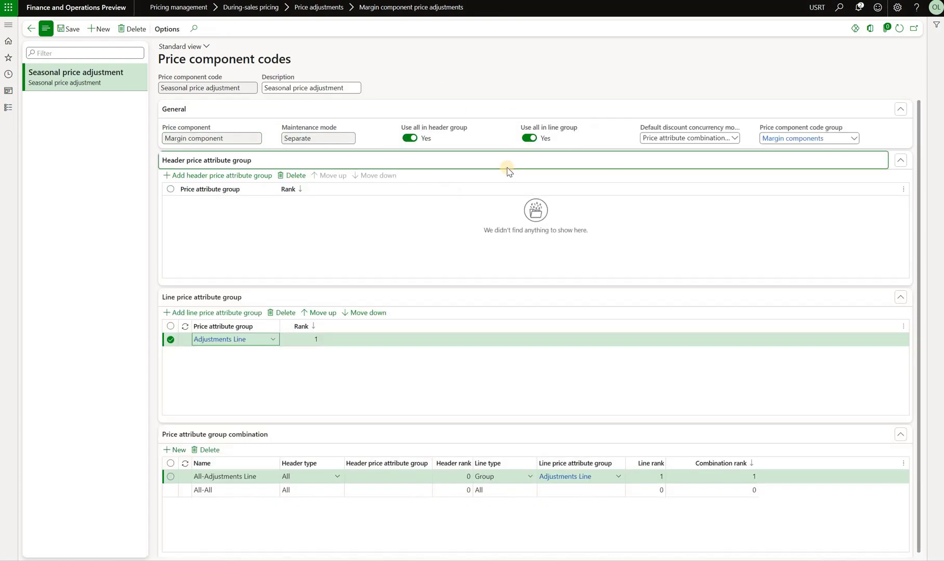
pyautogui.press('Escape')
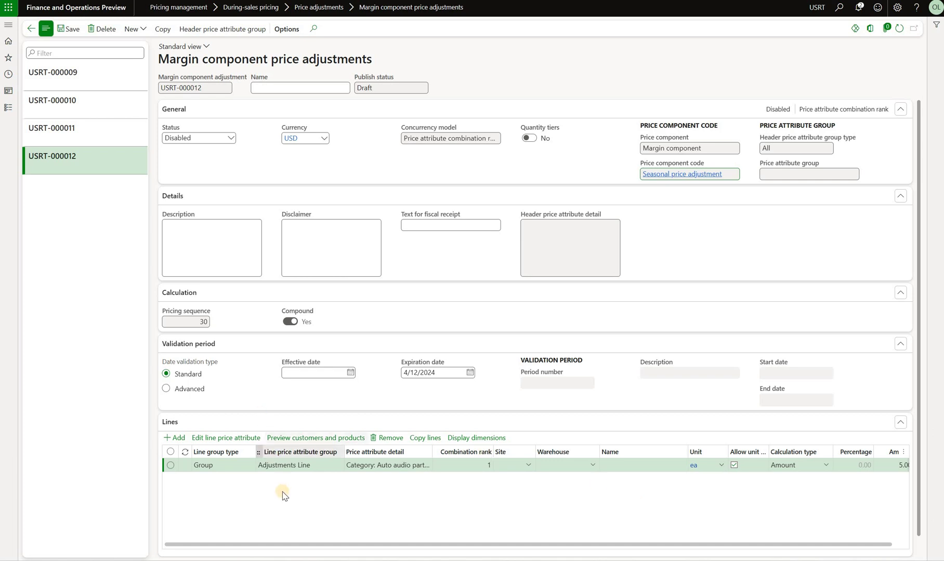
# Review the line price attributes of adjustment USRT-000012, including its Category value and matching products, and check the line amount
pyautogui.click(215, 440)
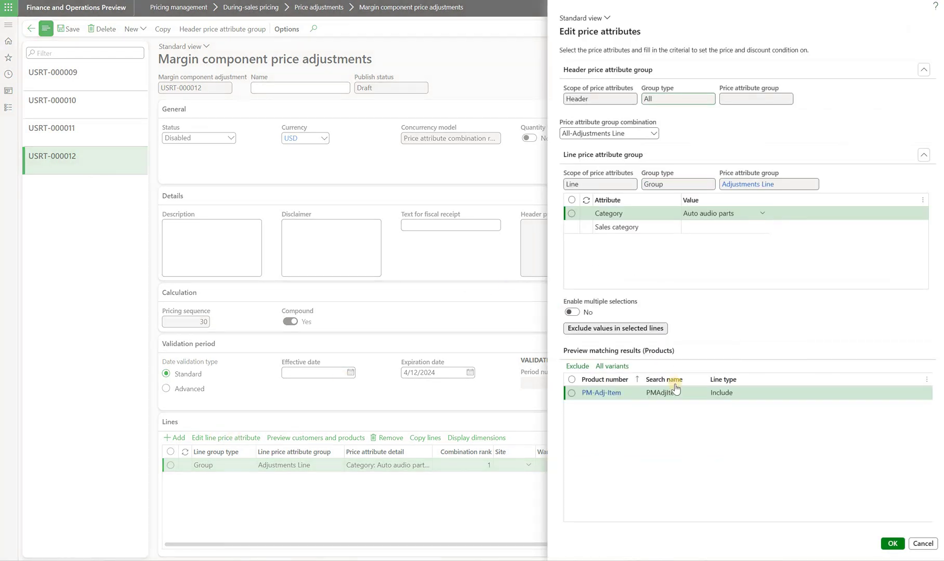
pyautogui.click(727, 213)
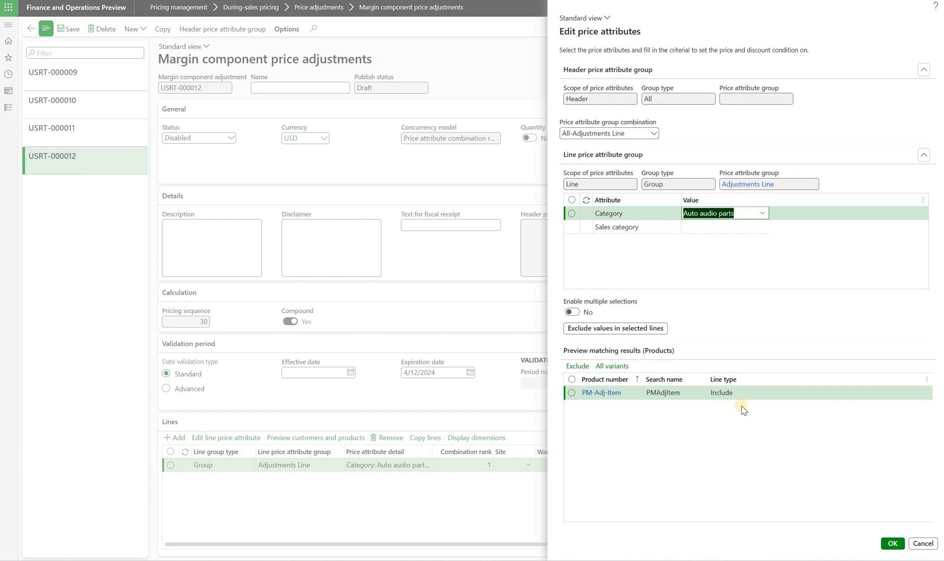
pyautogui.click(632, 403)
pyautogui.click(893, 544)
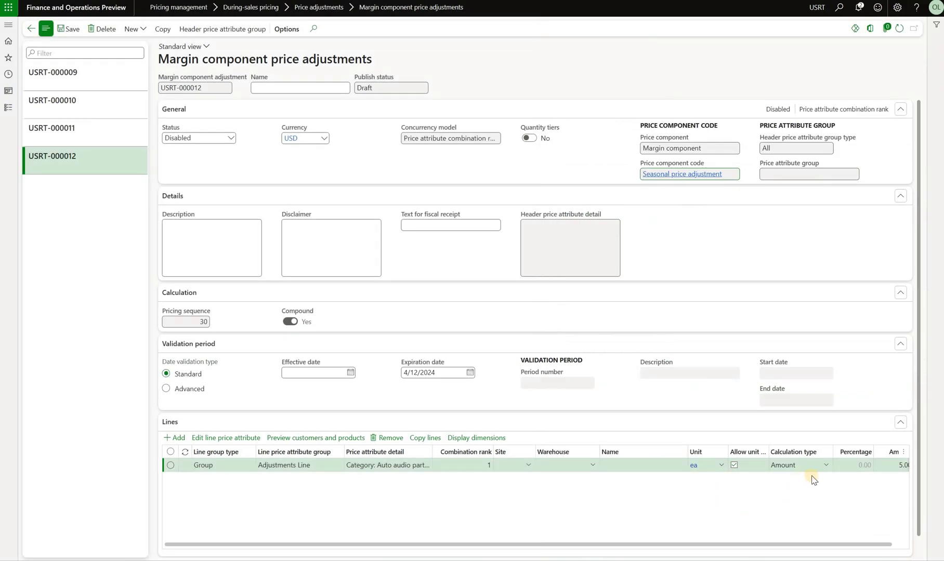
pyautogui.click(893, 464)
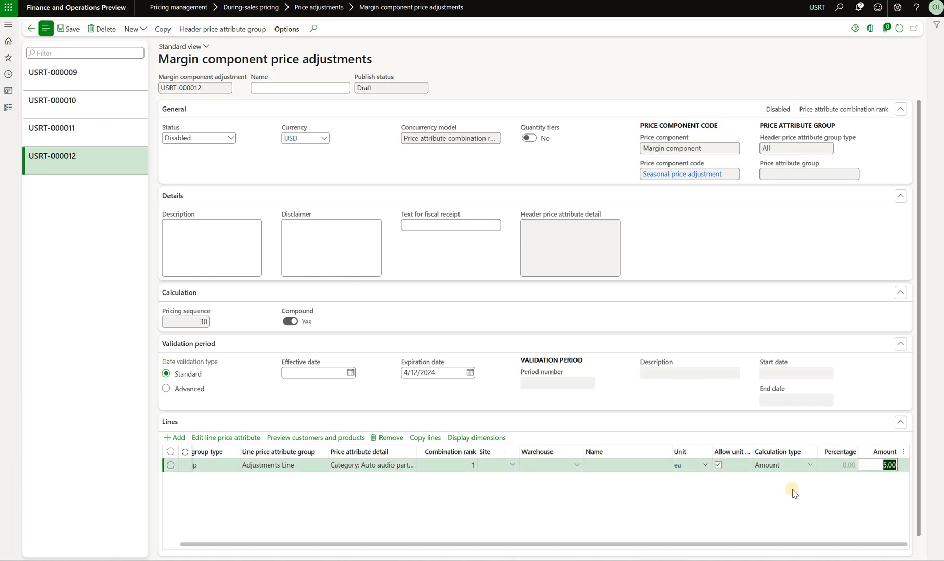
# Set the status of adjustment USRT-000012 to Enabled and save it
pyautogui.click(231, 138)
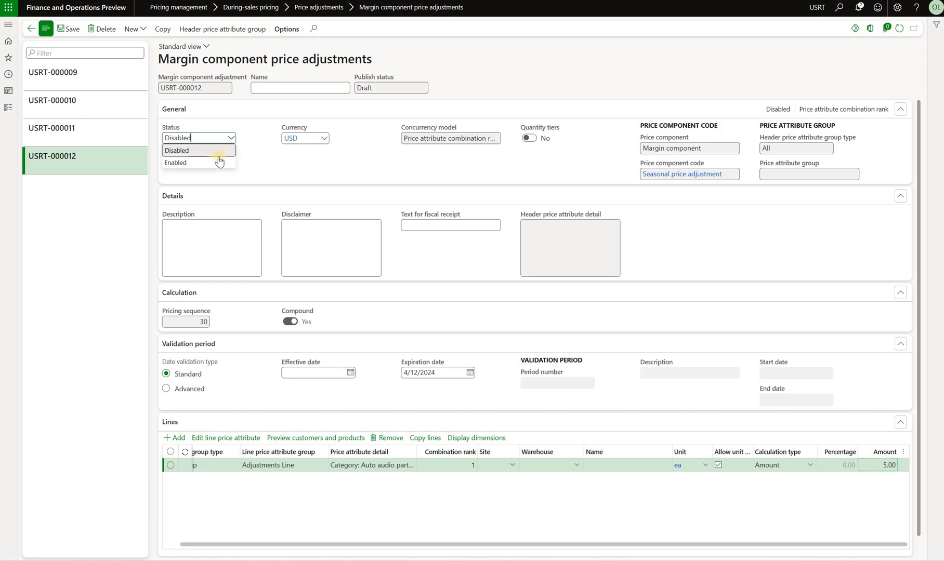
pyautogui.click(219, 163)
pyautogui.click(69, 28)
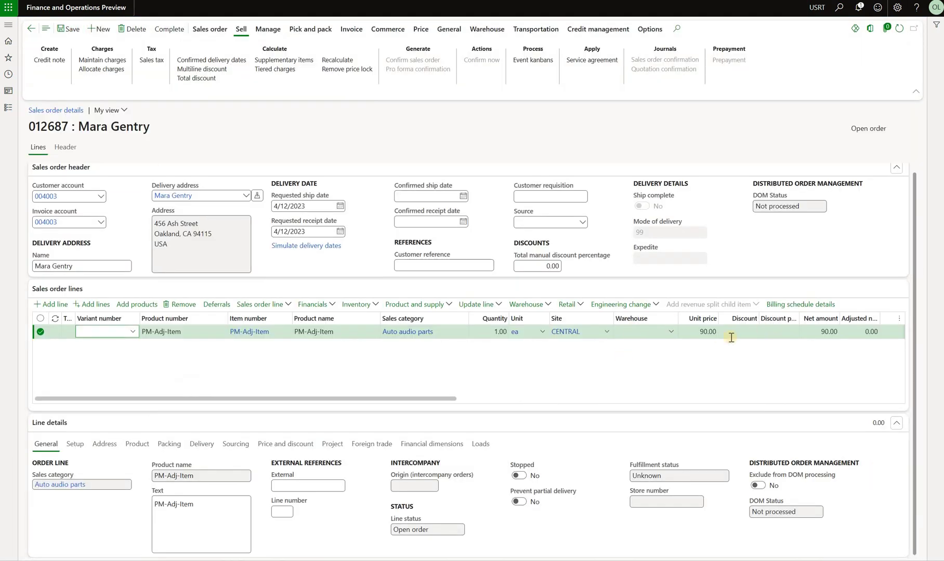
# Recalculate the sales order and examine how the seasonal and standard margin components add up in the line's price details
pyautogui.click(358, 59)
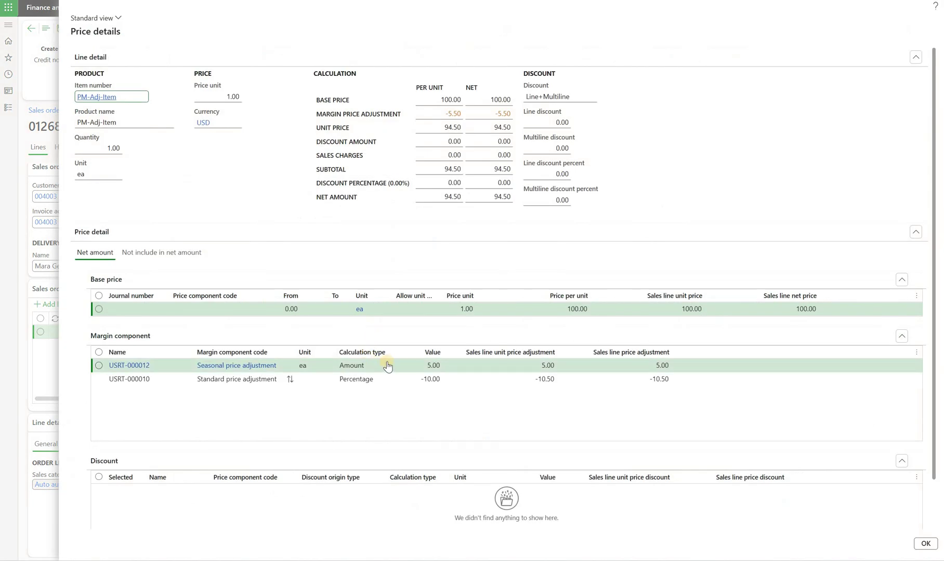
pyautogui.click(491, 399)
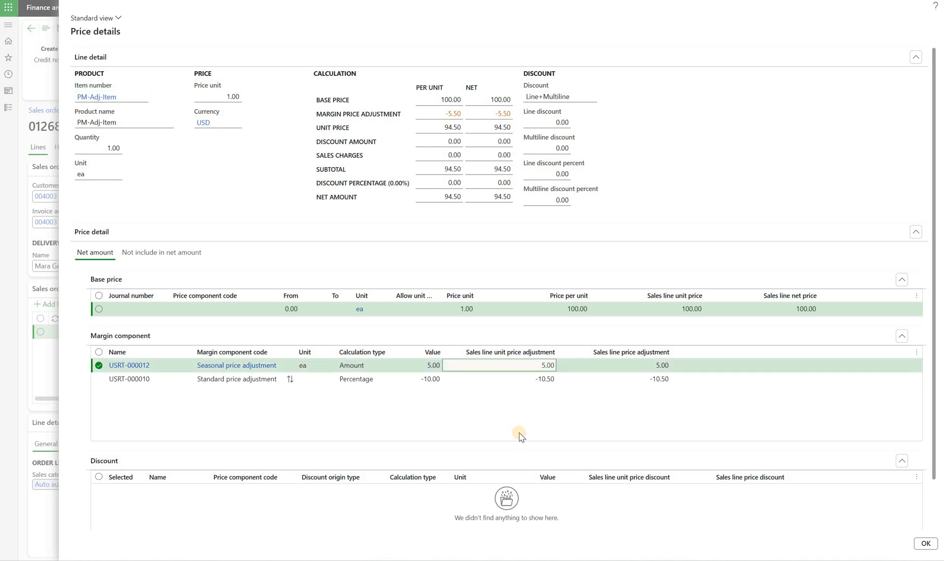
pyautogui.click(523, 381)
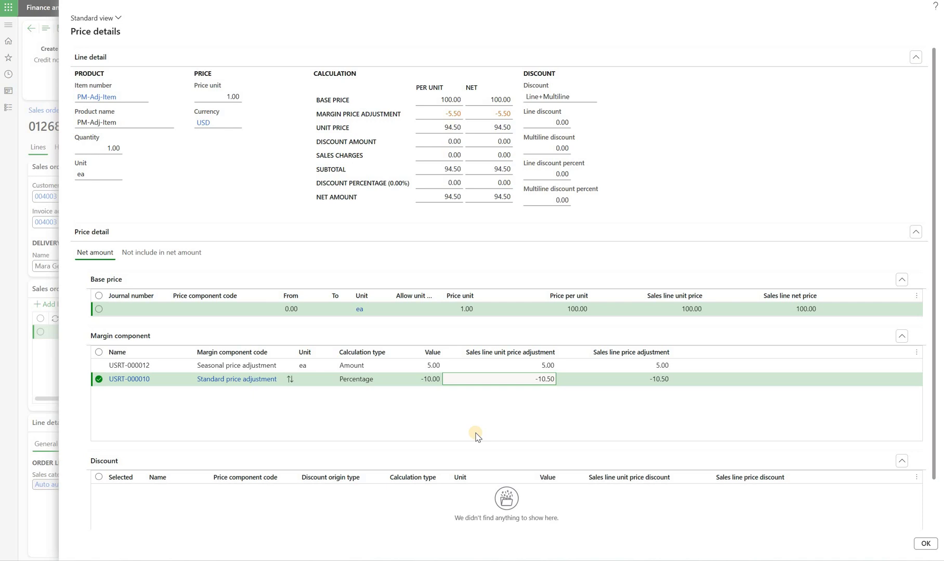
pyautogui.click(380, 365)
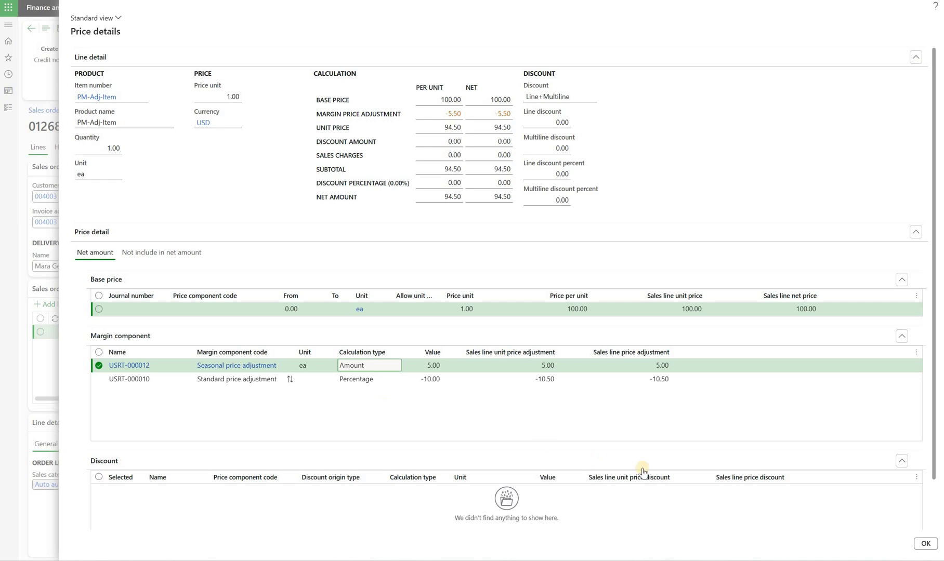
pyautogui.click(925, 543)
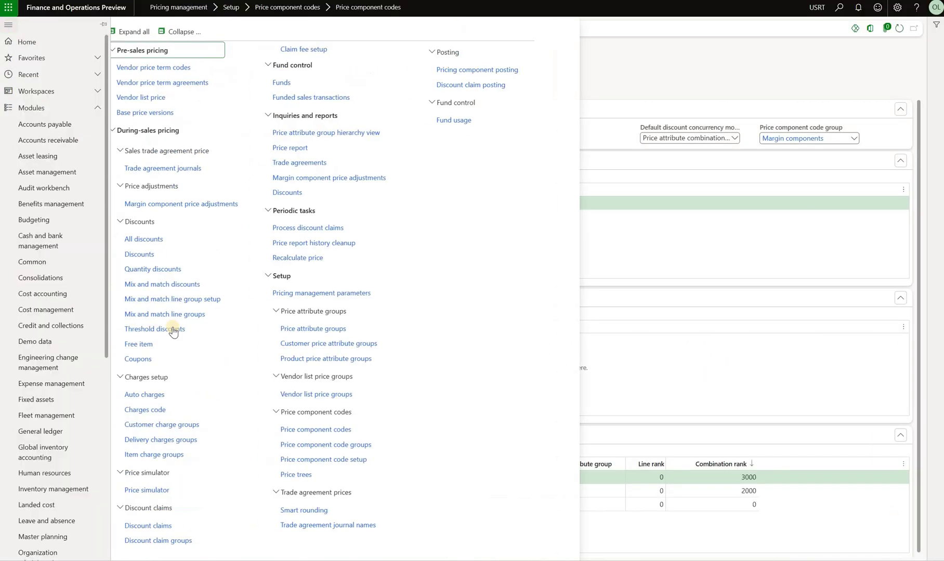
# Open the price component code setup and compare the pricing sequence and compound settings of the Seasonal and Standard price adjustments
pyautogui.click(350, 466)
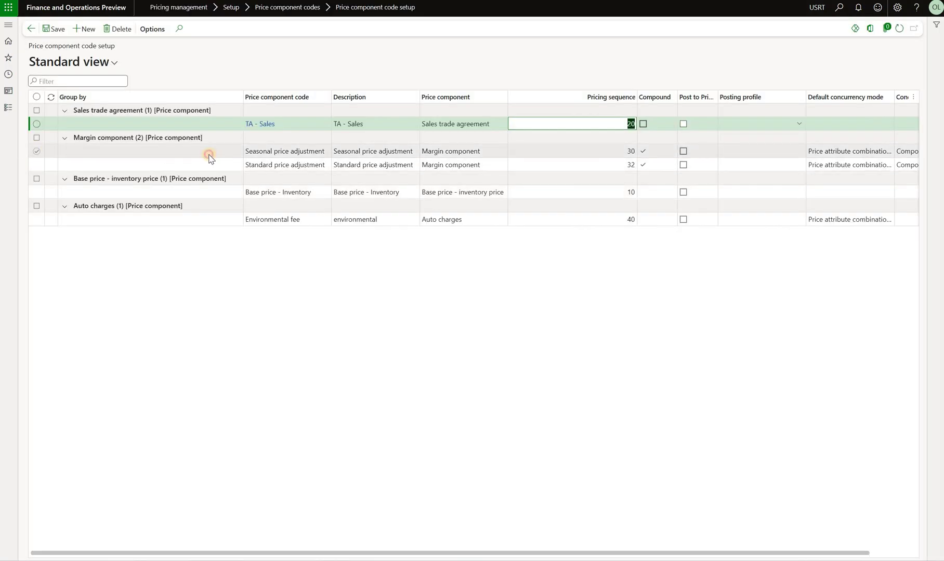
pyautogui.click(205, 154)
pyautogui.click(213, 167)
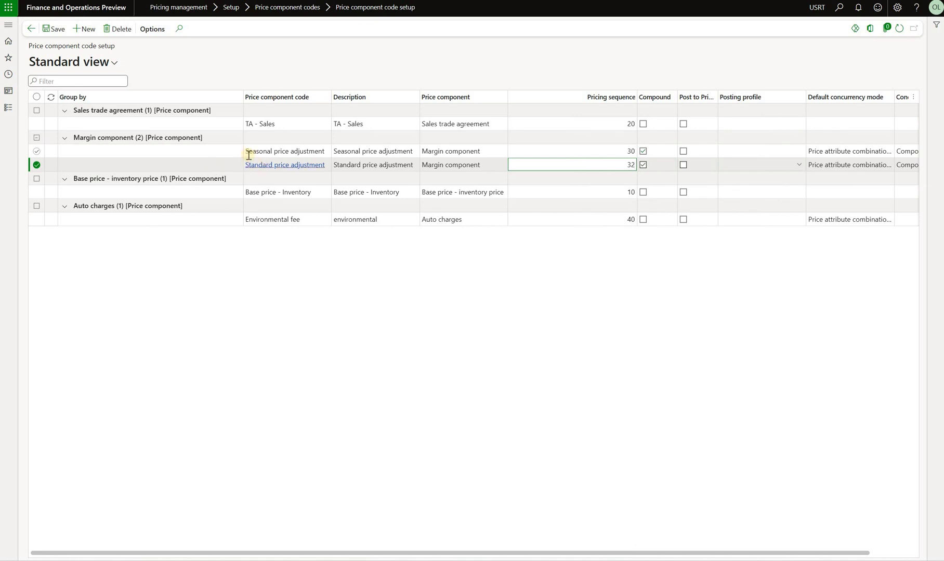
pyautogui.click(212, 154)
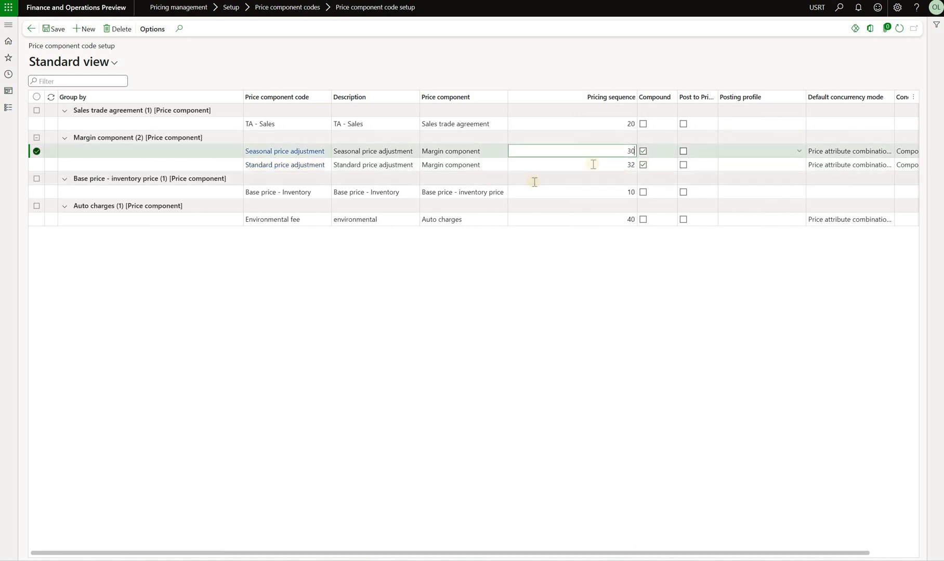
pyautogui.click(576, 152)
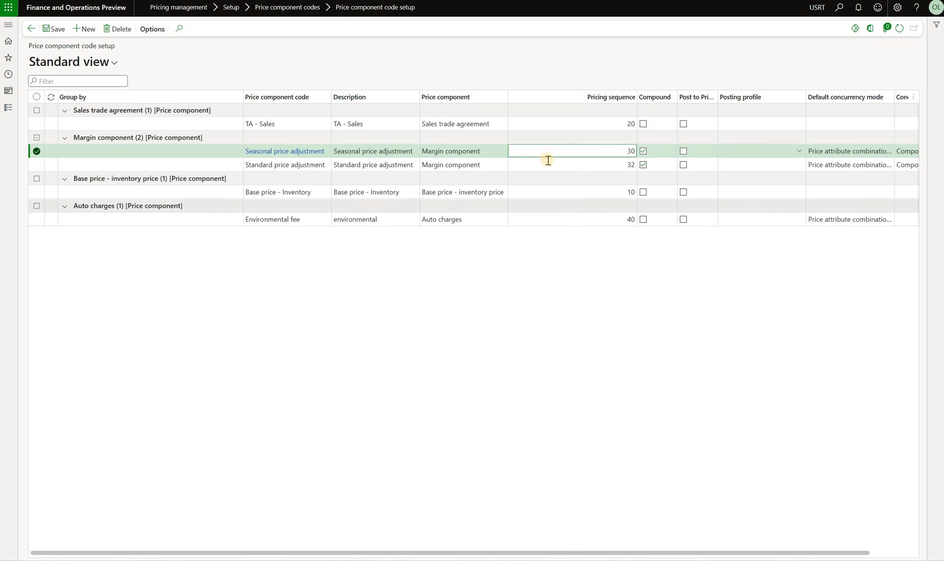
# Set the pricing sequence of the Seasonal price adjustment component code to 35
pyautogui.press('Down')
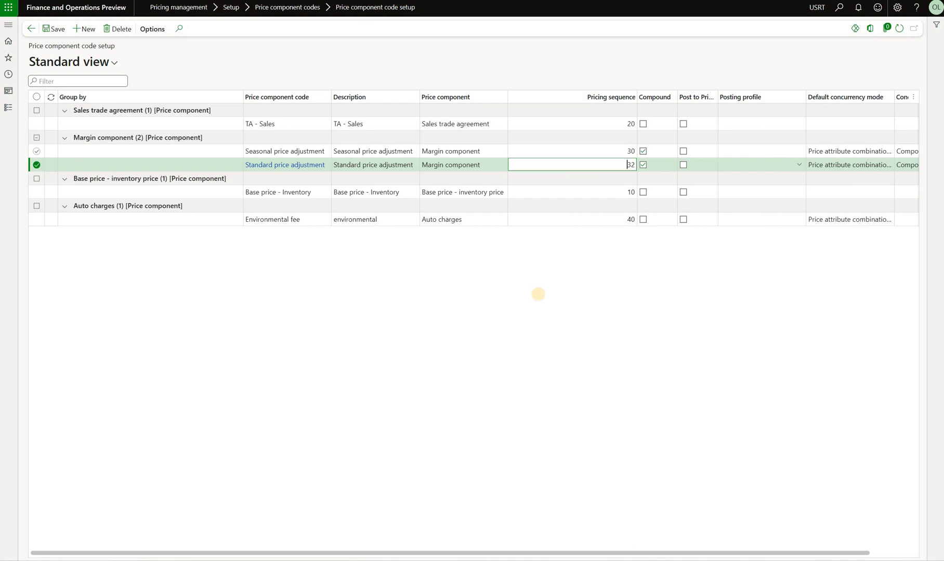
pyautogui.press('Up')
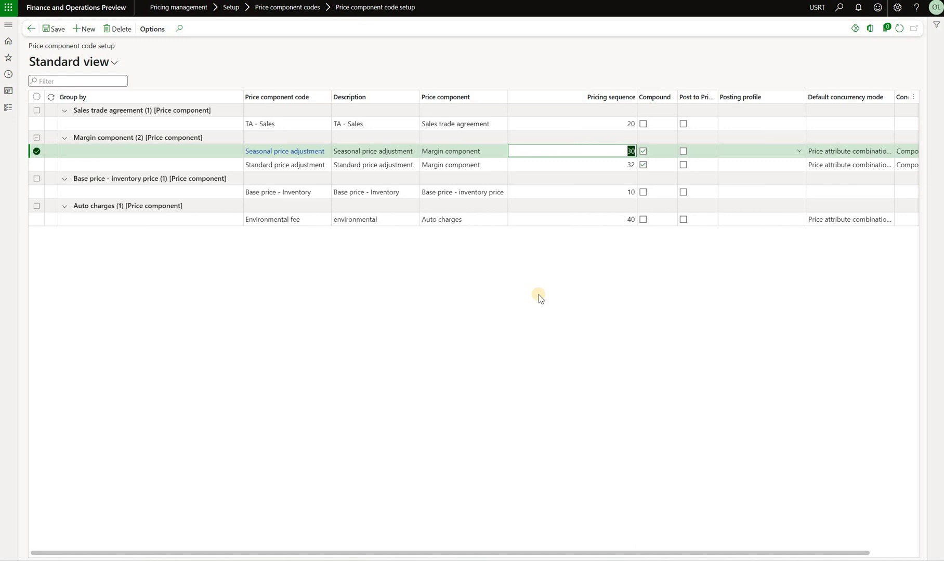
pyautogui.write('35')
pyautogui.hotkey('shift', 'Tab')
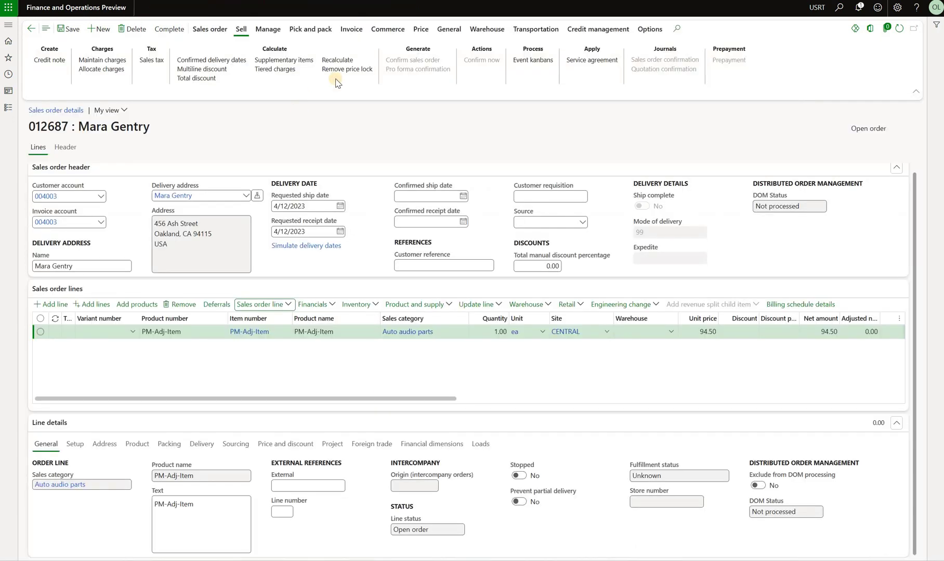
# Recalculate the sales order and examine the order in which the margin components apply in the line's price details
pyautogui.click(363, 61)
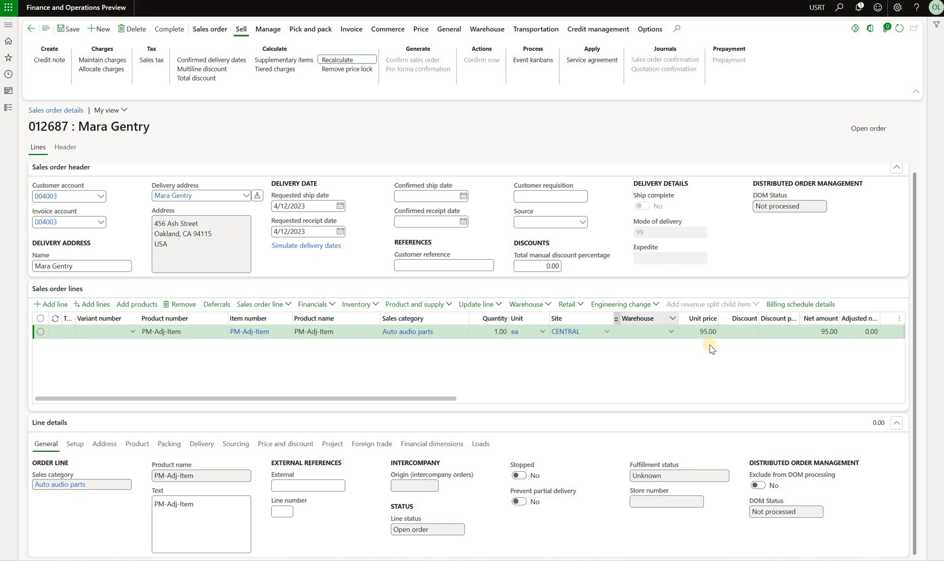
pyautogui.click(280, 305)
pyautogui.scroll(-2, 270, 253)
pyautogui.click(274, 252)
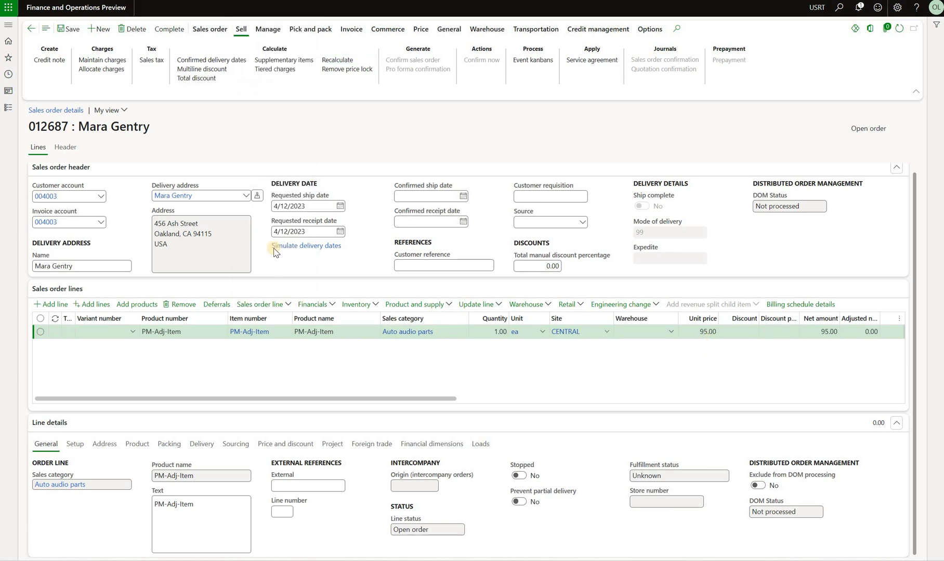
pyautogui.click(387, 367)
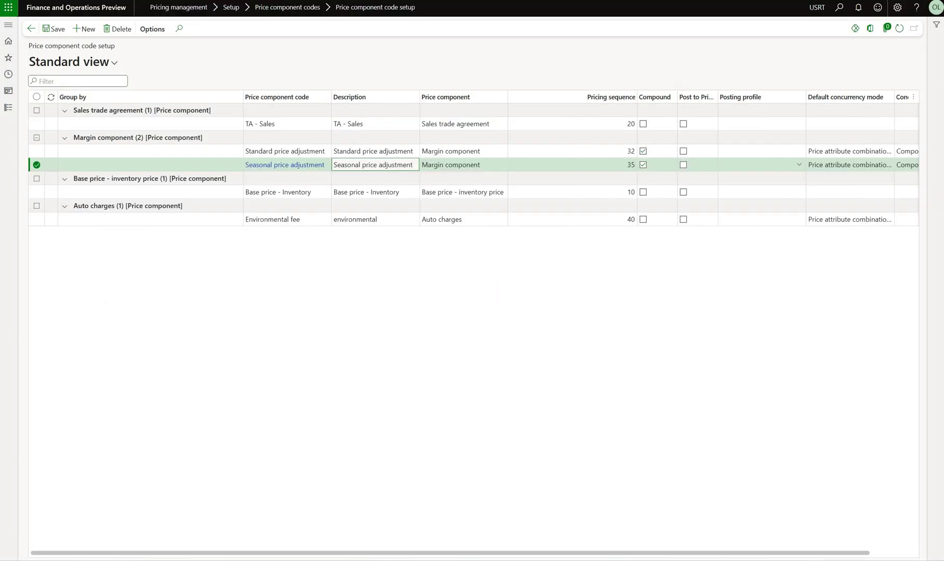
# Open the margin component price adjustments and check the unit and unit conversion setting on the line of USRT-000012
pyautogui.click(8, 24)
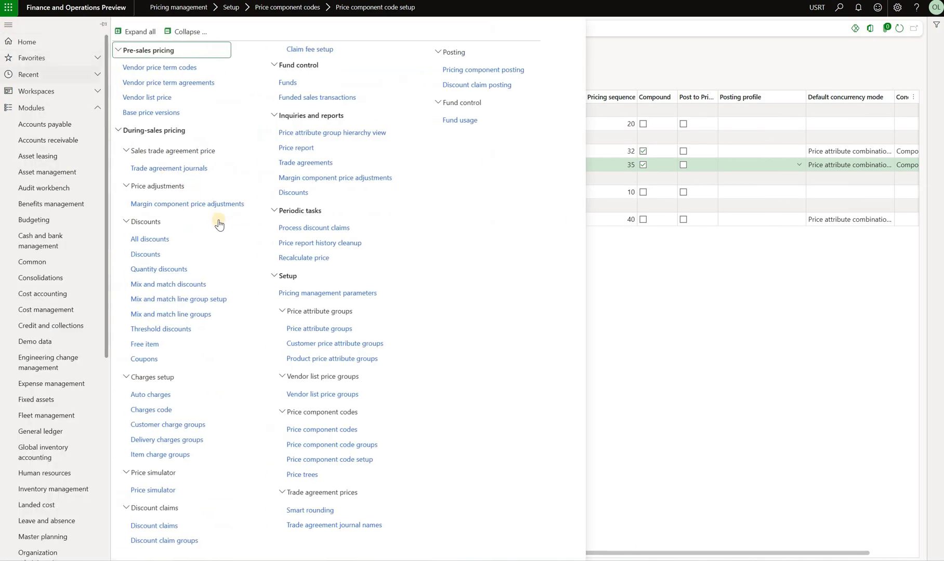
pyautogui.click(244, 208)
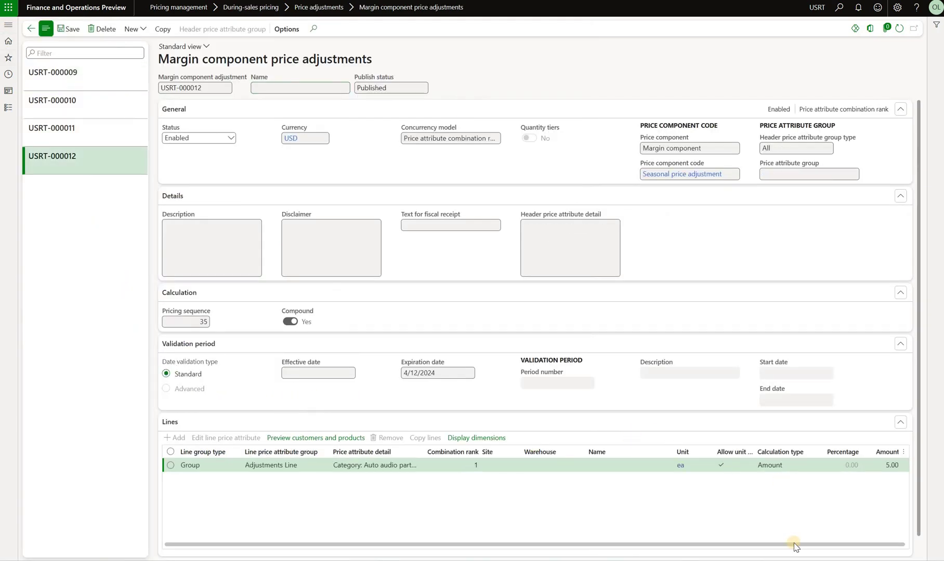
pyautogui.moveTo(758, 453); pyautogui.dragTo(796, 454)
pyautogui.click(735, 471)
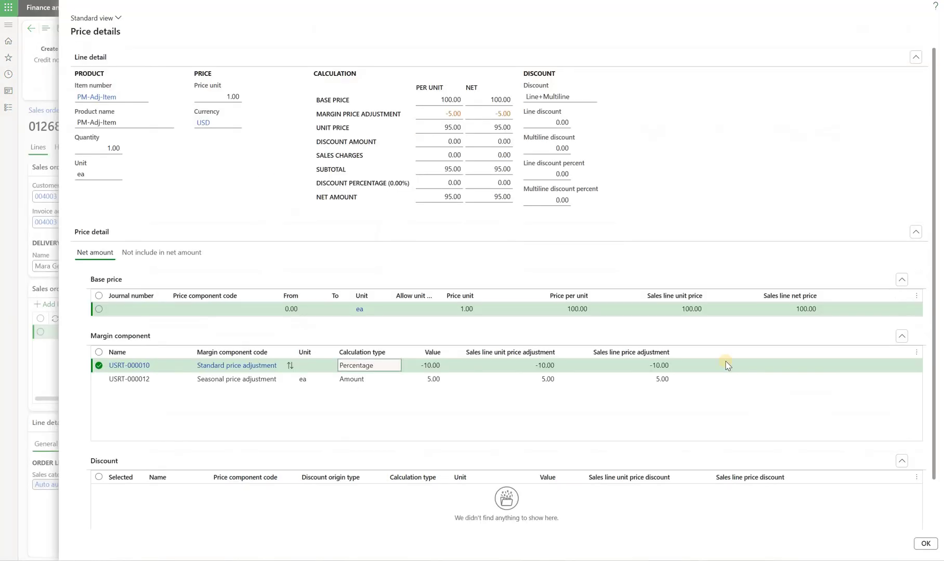
# Close the line's price details and change the unit of the PM-Adj-Item sales line to dz, checking its unit price
pyautogui.click(925, 544)
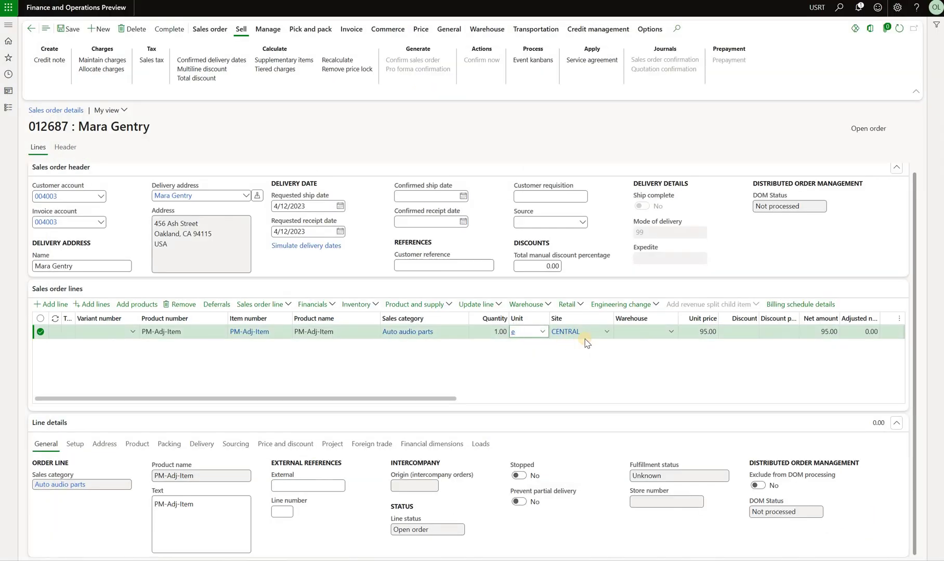
pyautogui.press('BackSpace')
pyautogui.hotkey('alt', 'Down')
pyautogui.write('dz')
pyautogui.press('Tab')
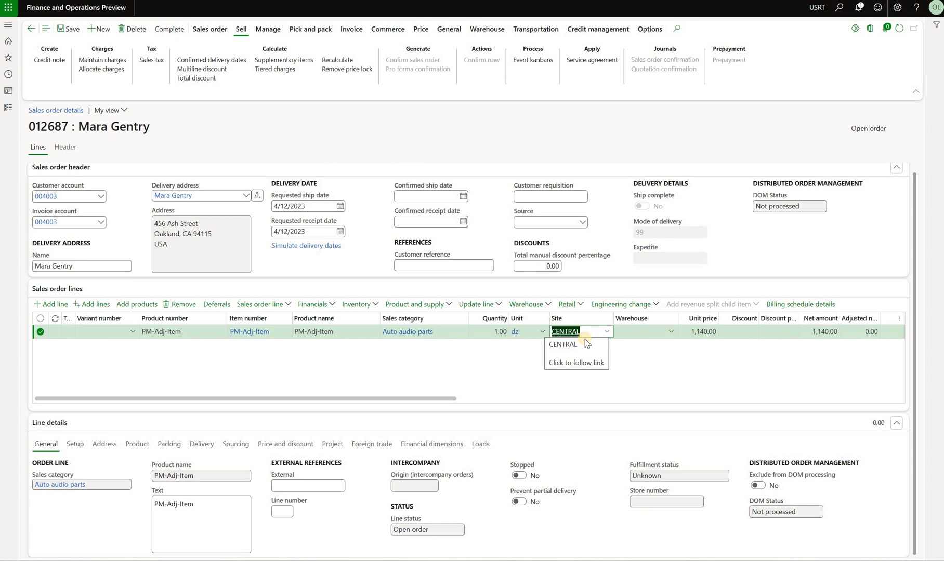
pyautogui.click(702, 332)
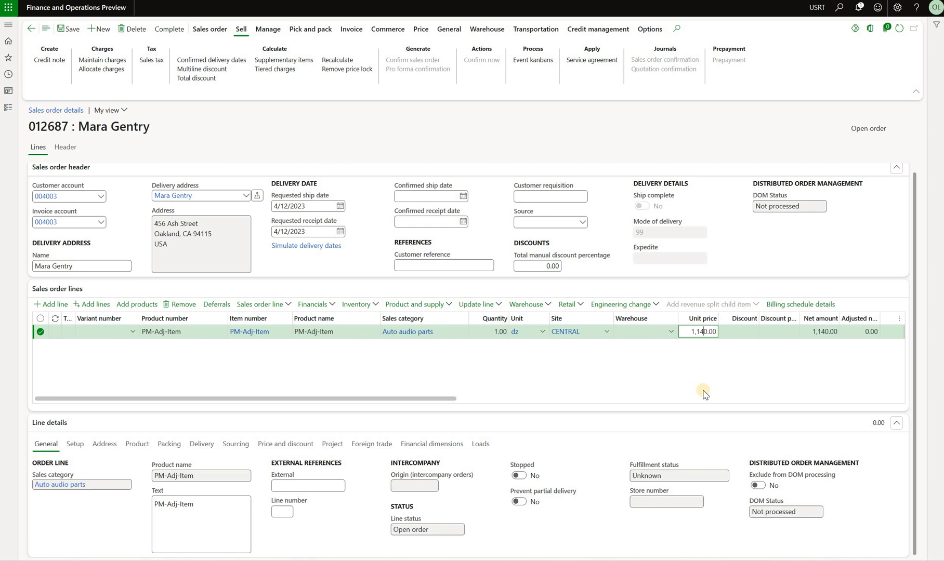
# Examine how the base price and the Standard and Seasonal margin components convert to dozens in the sales line's price details
pyautogui.click(265, 305)
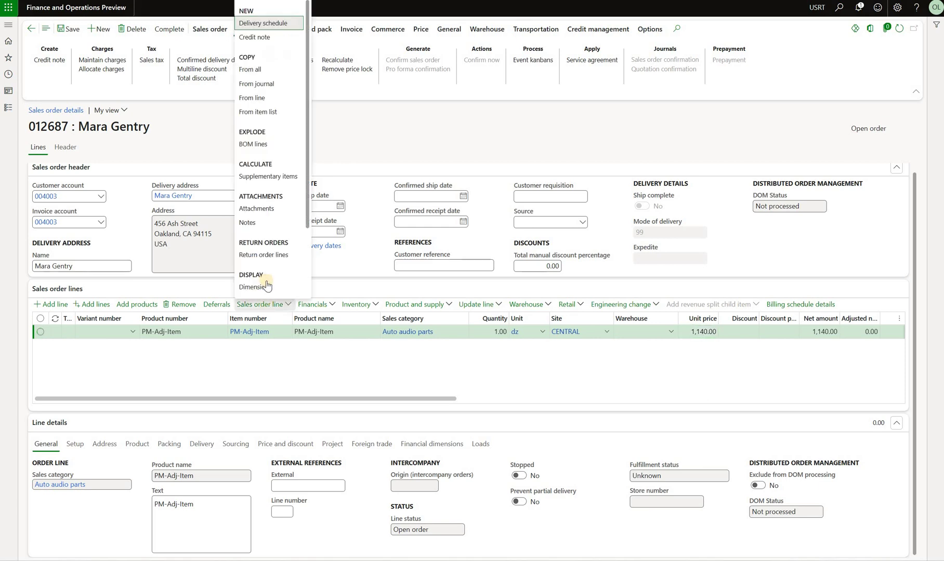
pyautogui.scroll(-2, 263, 246)
pyautogui.click(263, 245)
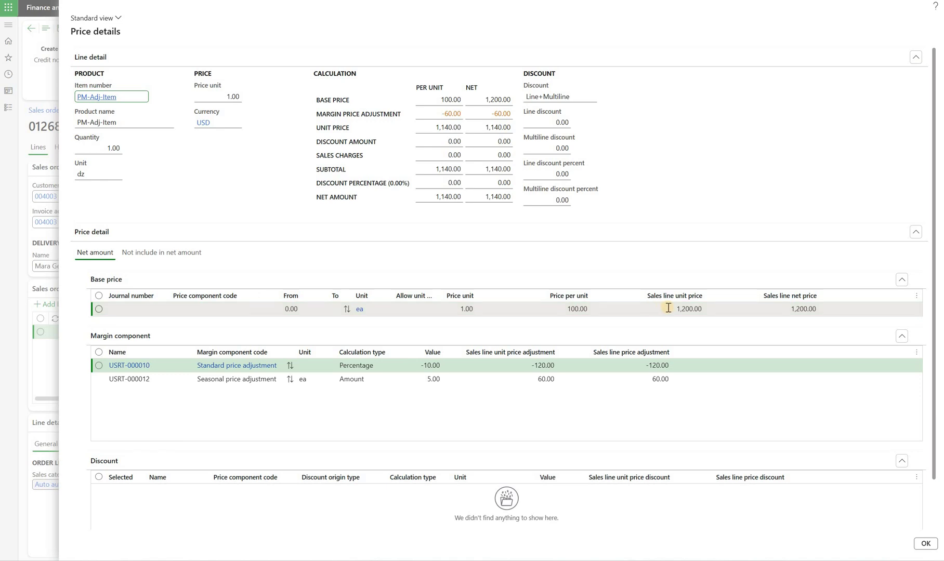
pyautogui.click(700, 309)
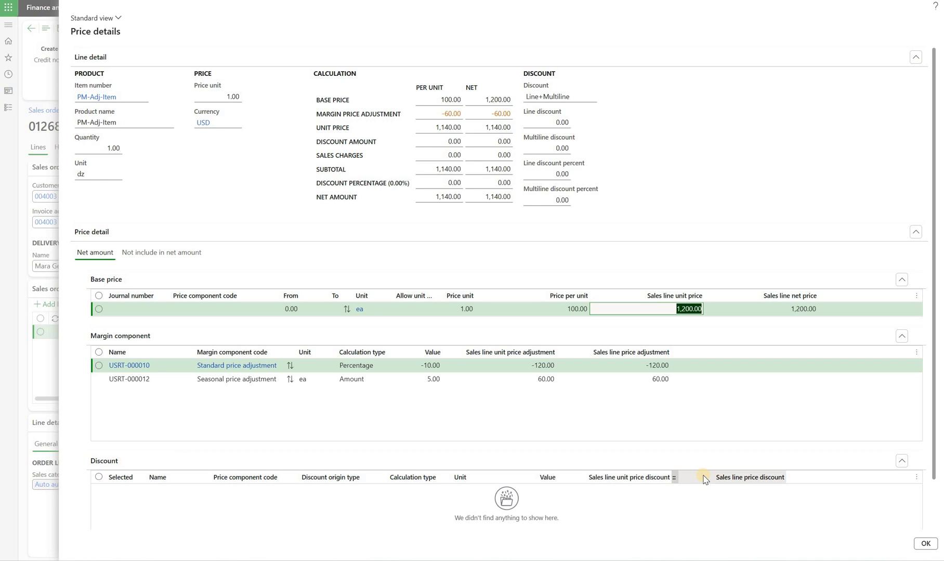
pyautogui.click(385, 367)
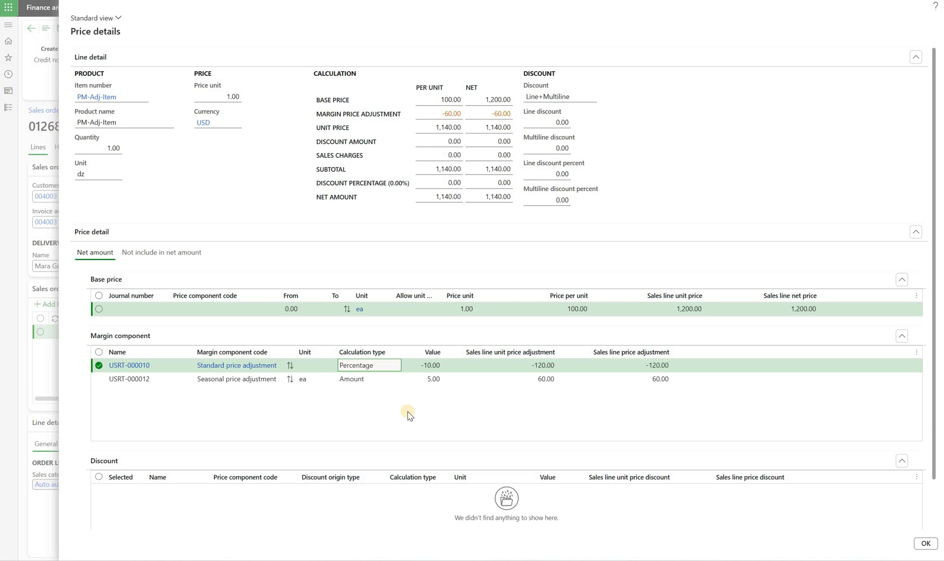
pyautogui.press('Down')
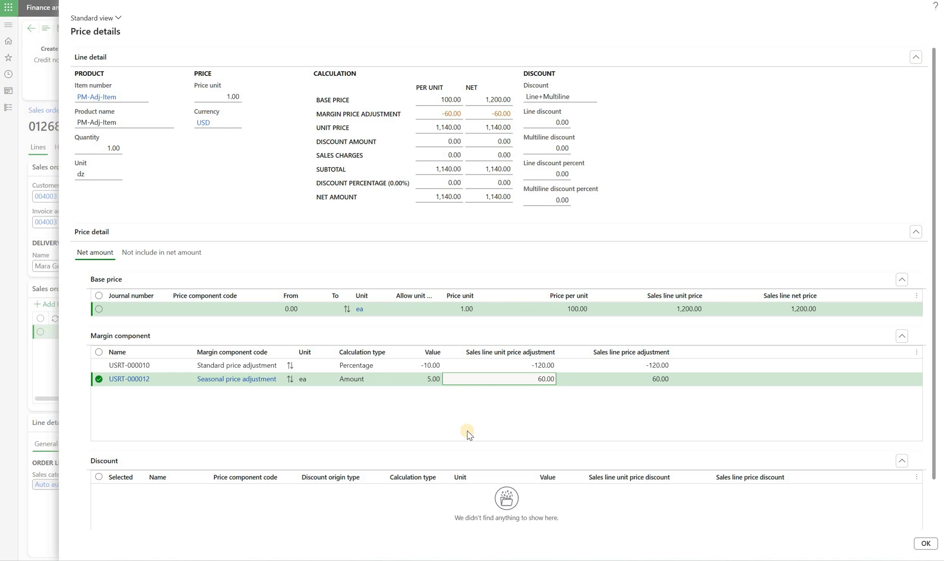
pyautogui.click(925, 544)
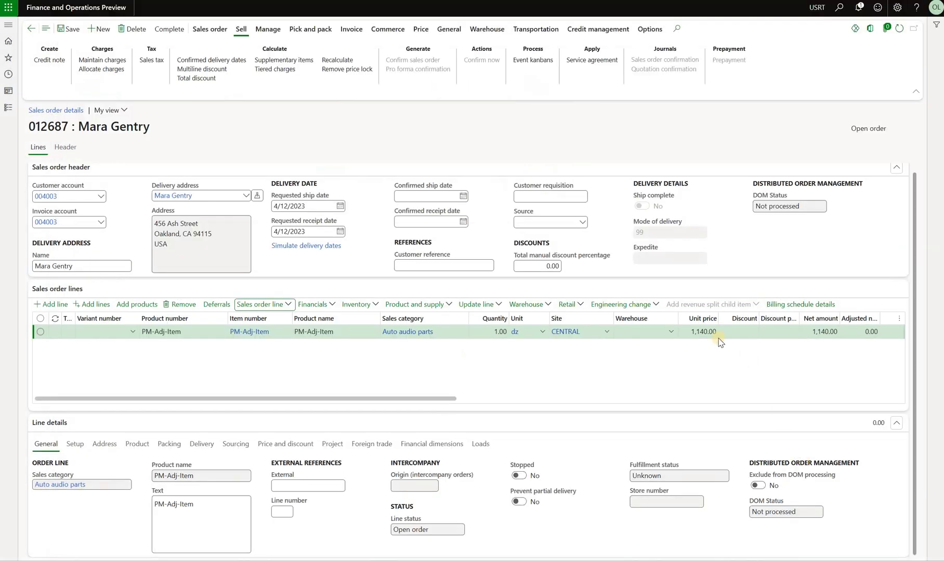
pyautogui.click(707, 331)
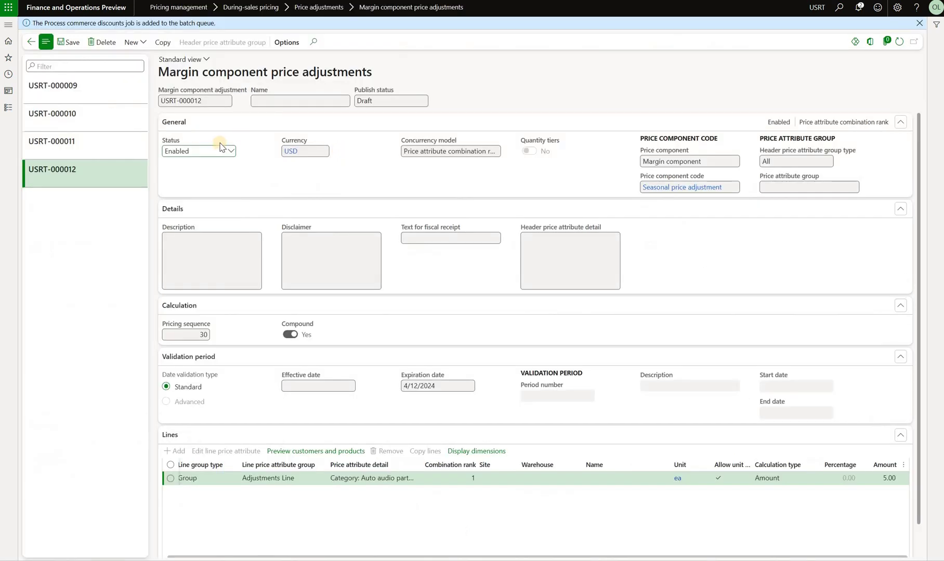
# Disable adjustment USRT-000012, clear the option allowing unit conversion on its line, and save it with the status Enabled again
pyautogui.click(227, 150)
pyautogui.click(732, 479)
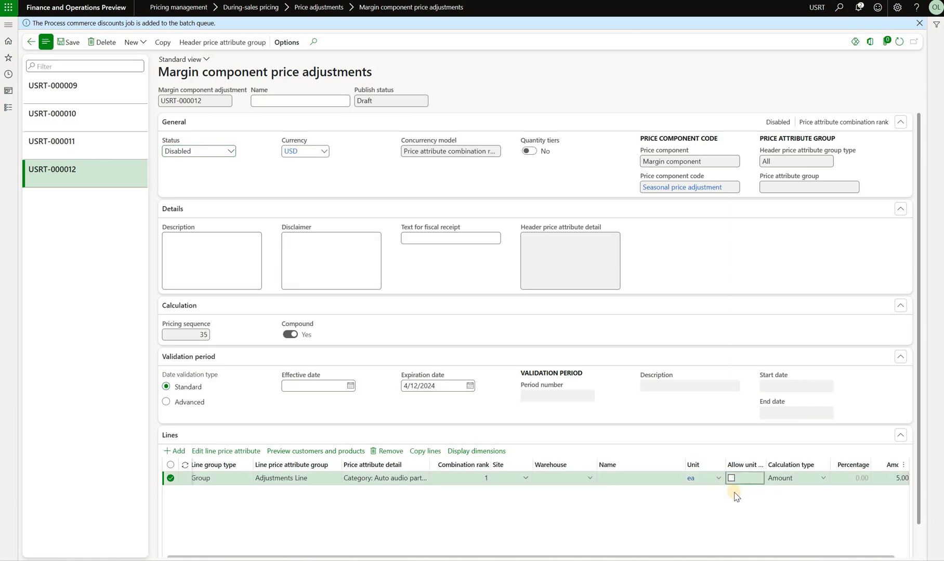
pyautogui.click(227, 151)
pyautogui.click(221, 177)
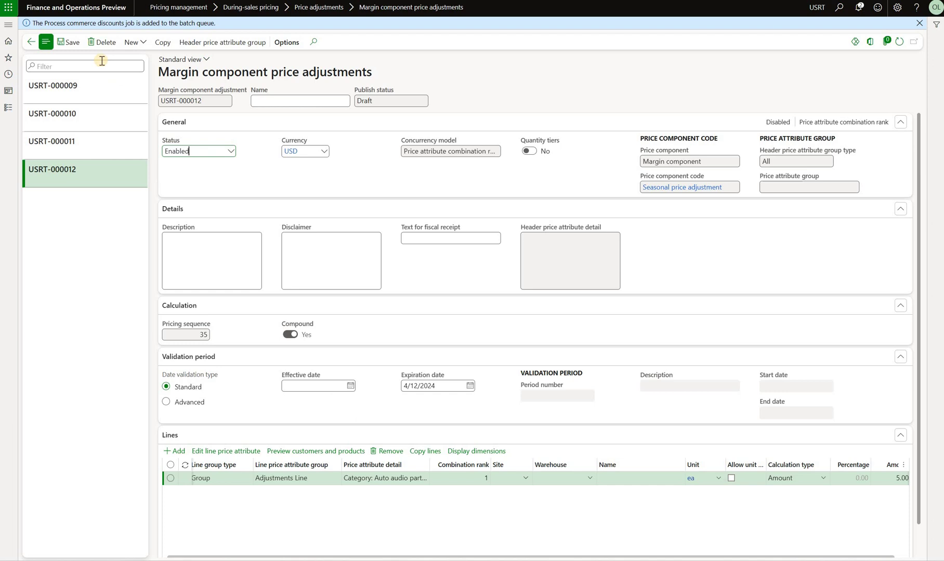
pyautogui.click(70, 42)
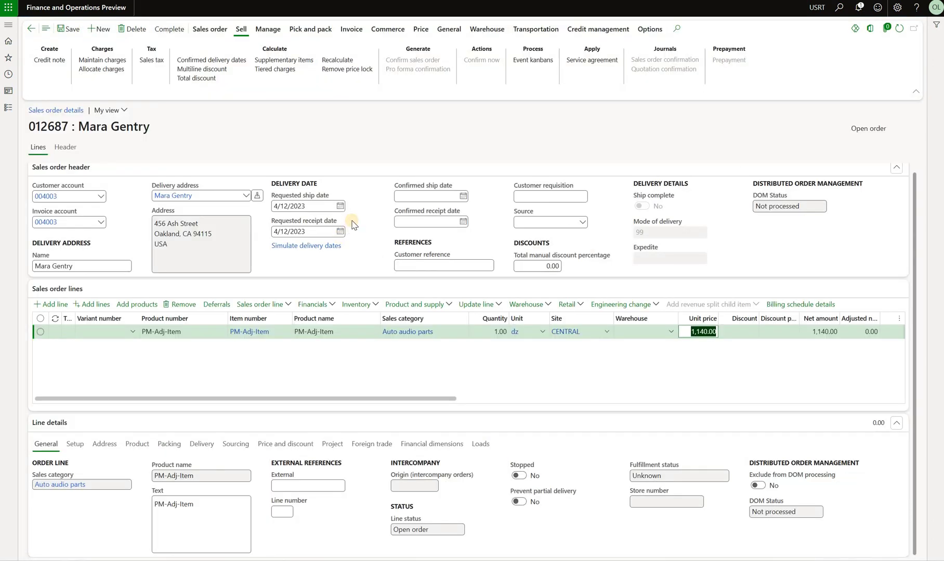
# Recalculate the sales order and review which margin components apply to the dz line in its price details
pyautogui.click(338, 61)
pyautogui.click(260, 304)
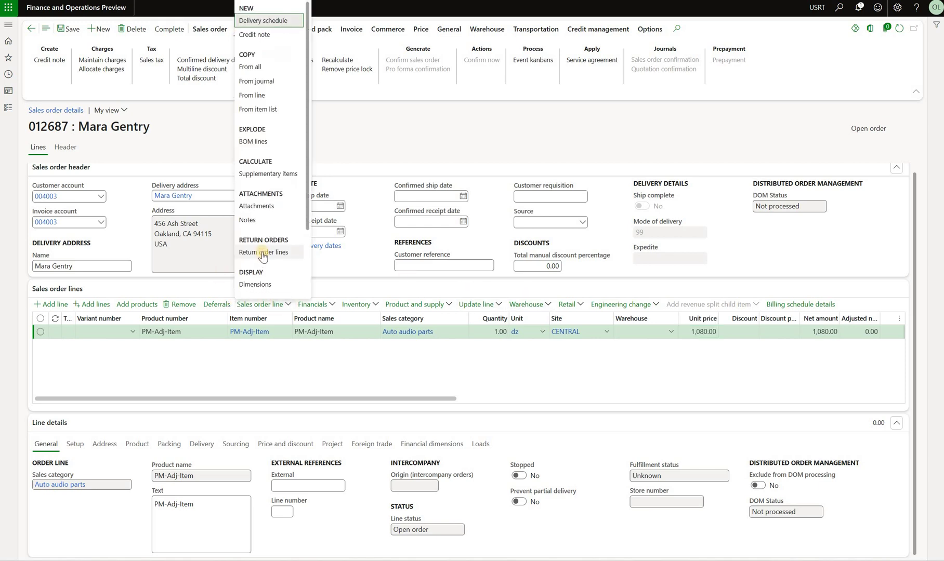
pyautogui.scroll(-3, 262, 256)
pyautogui.click(254, 247)
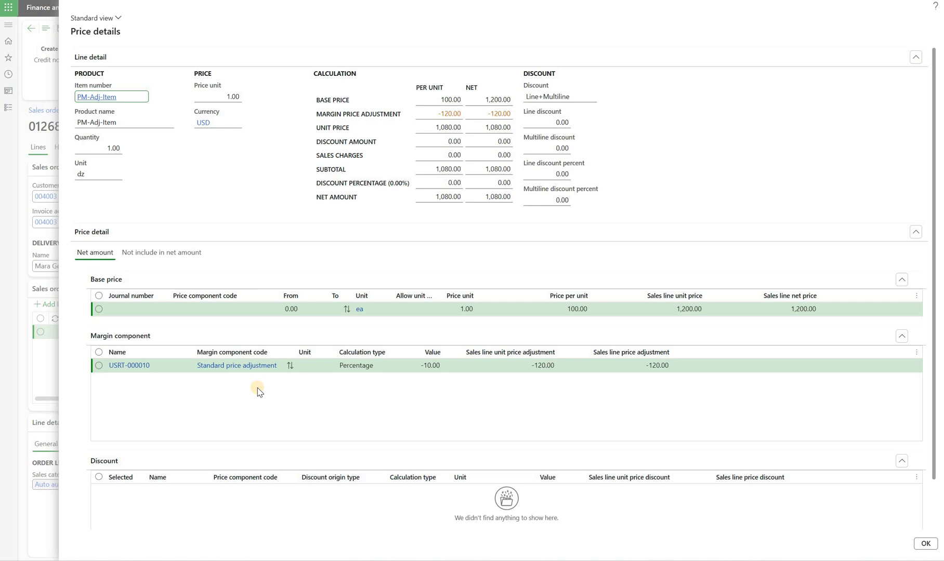